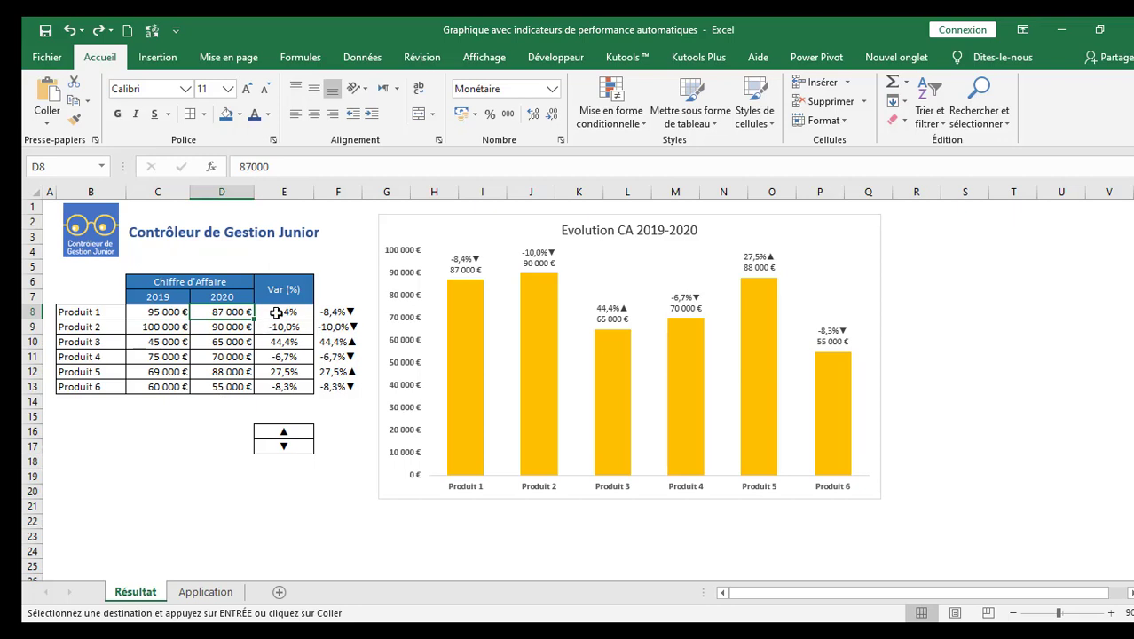
Examine the variation formula in E8 and the chart's columns and data labels on the Résultat sheet.
{"action": "left_click", "coordinate": [282, 312]}
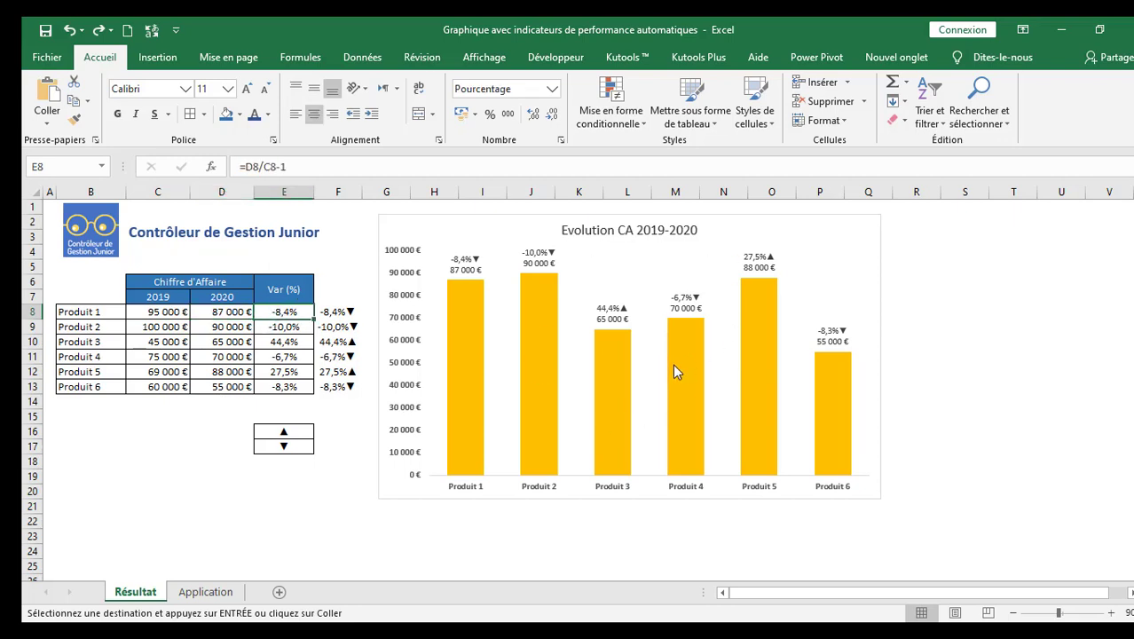
{"action": "mouse_move", "coordinate": [468, 468]}
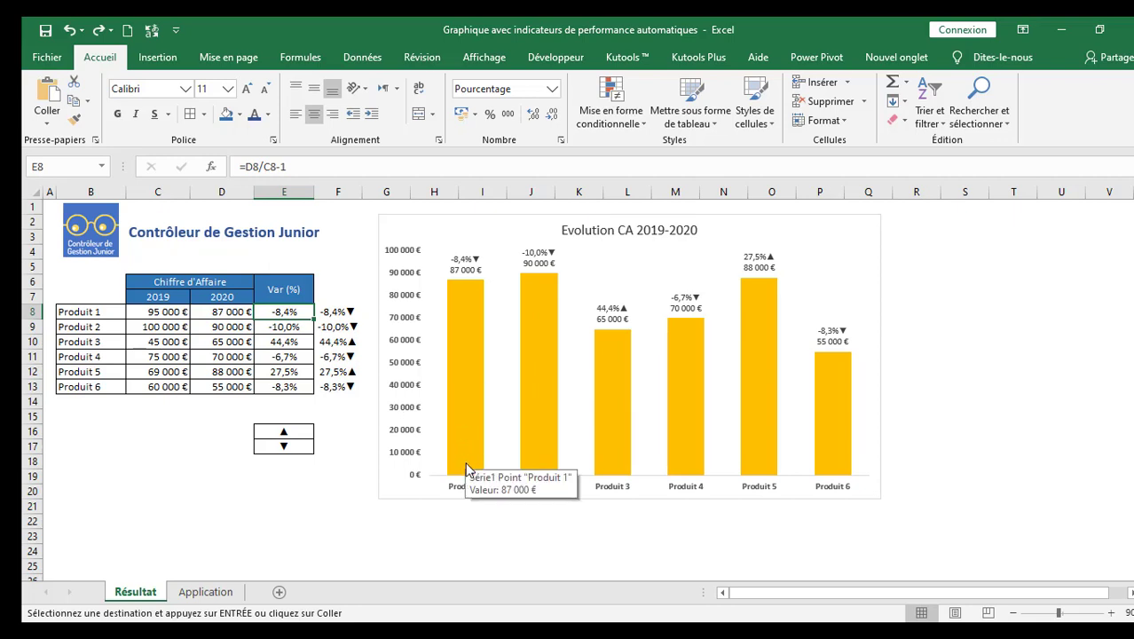
{"action": "left_click", "coordinate": [460, 282]}
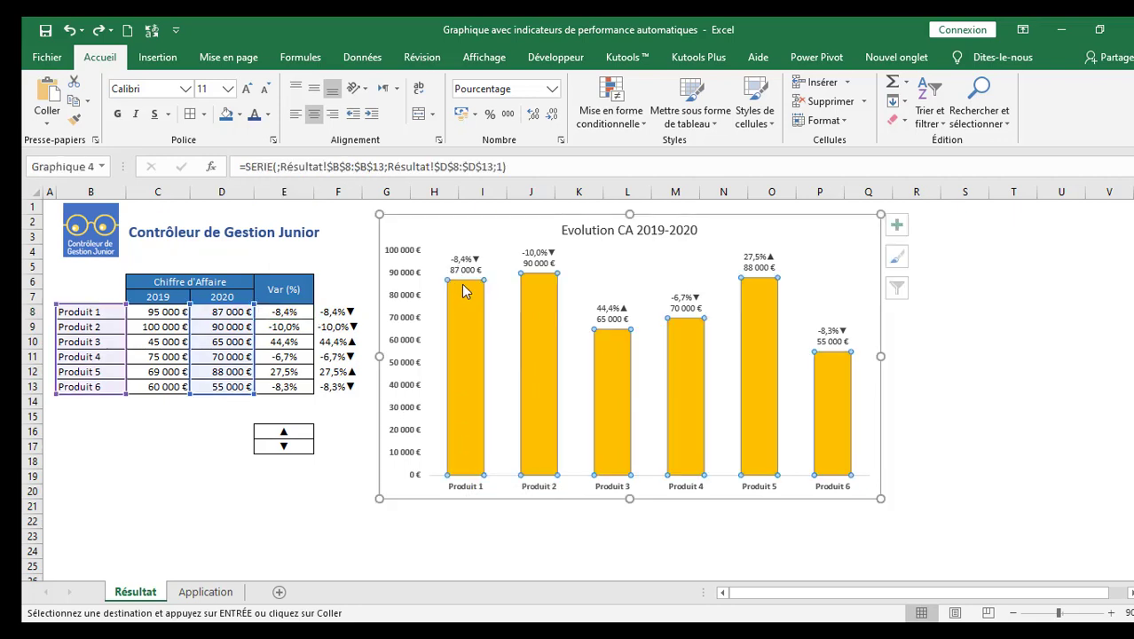
{"action": "left_click", "coordinate": [466, 264]}
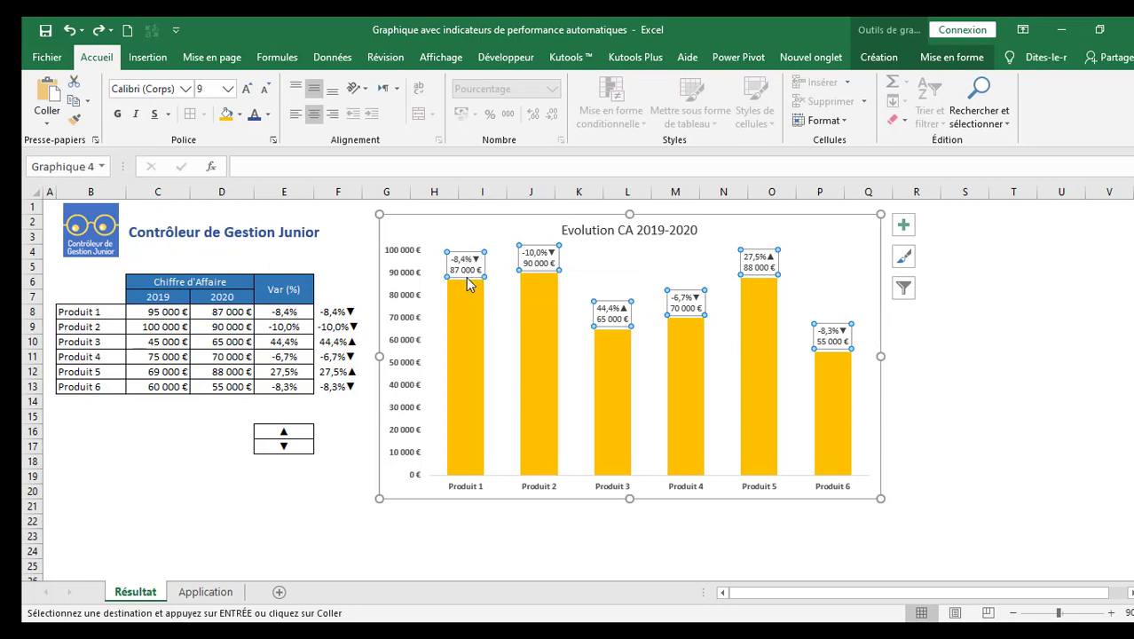
{"action": "left_click", "coordinate": [455, 547]}
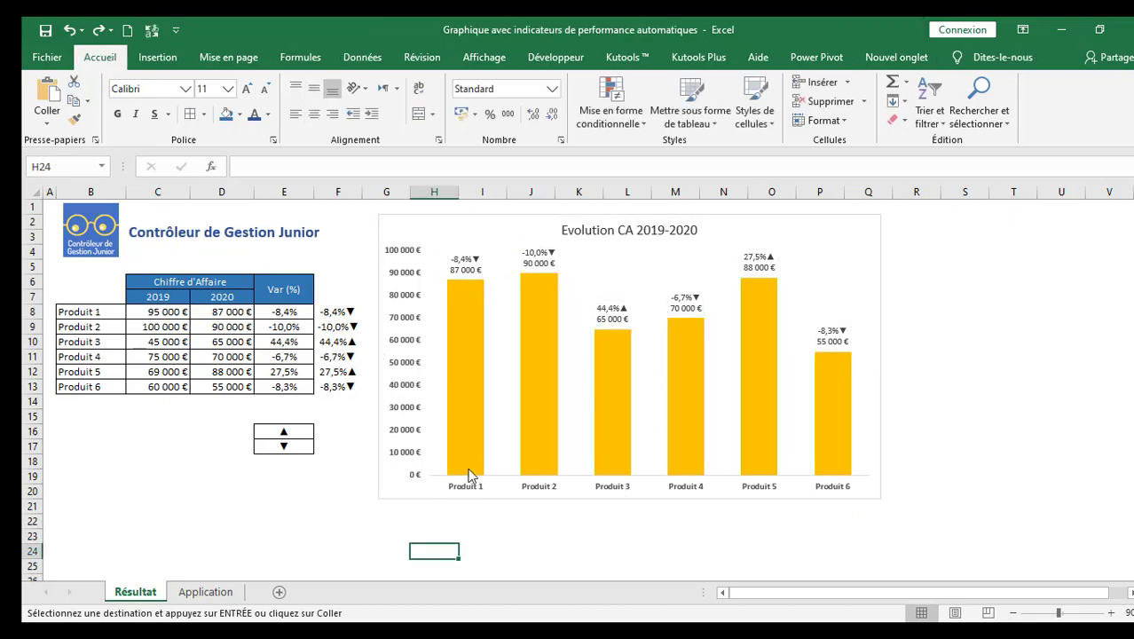
Switch to the Application sheet and bring its revenue table fully into view.
{"action": "left_click", "coordinate": [228, 591]}
{"action": "key", "text": "Escape"}
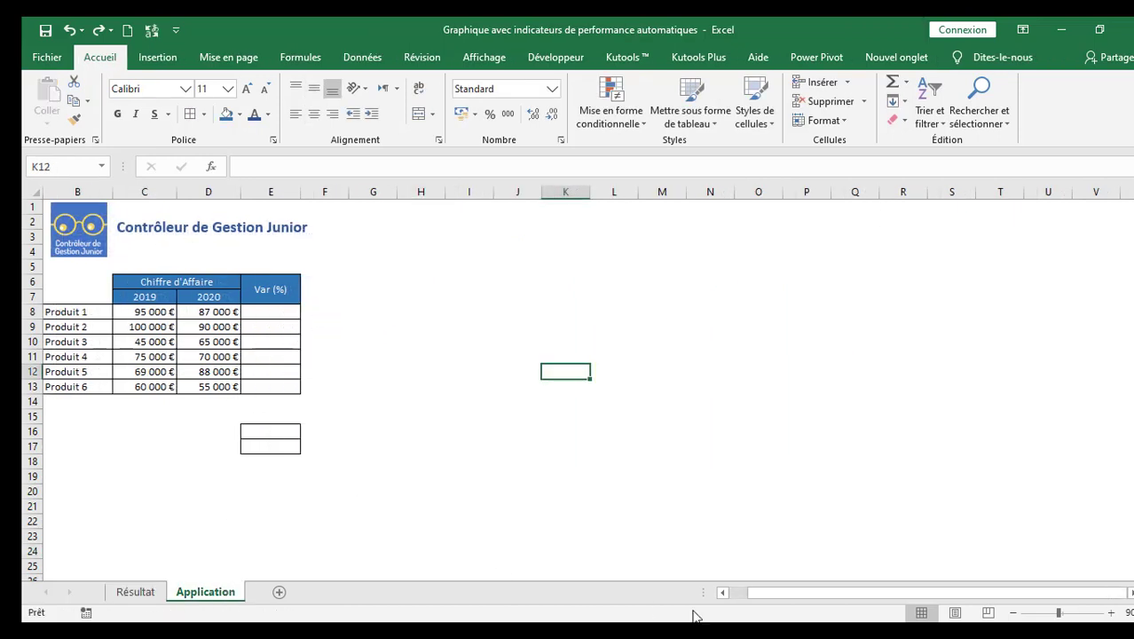
{"action": "left_click", "coordinate": [734, 592]}
{"action": "left_click", "coordinate": [386, 446]}
Calculate Produit 1's 2019 to 2020 revenue variation in E8 with the formula =D8/C8-1.
{"action": "left_click", "coordinate": [273, 317]}
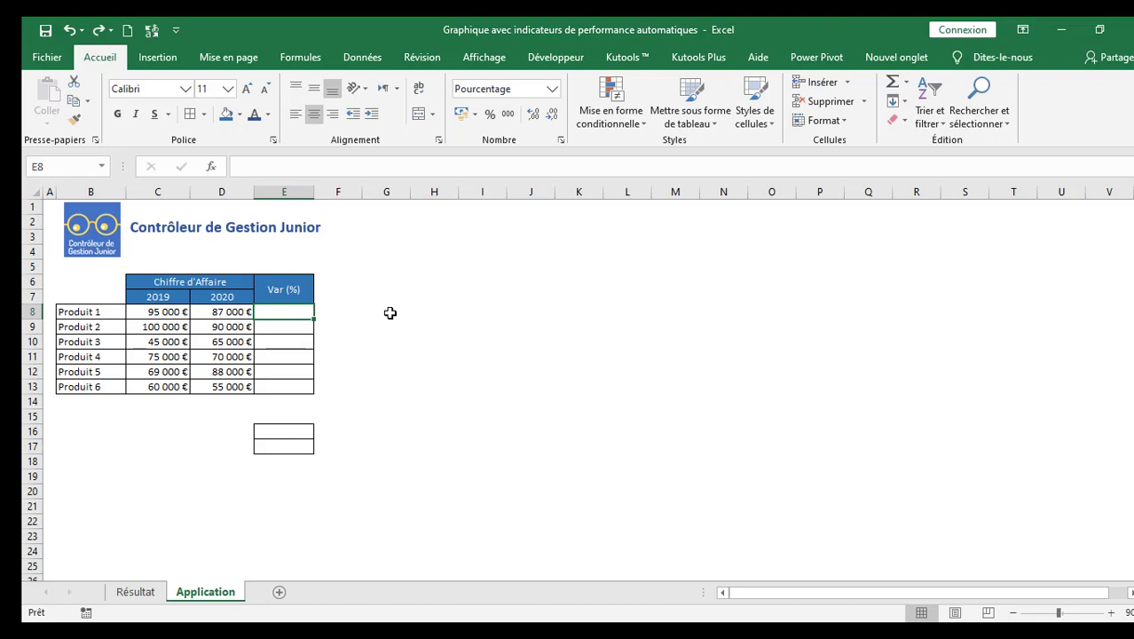
{"action": "type", "text": "="}
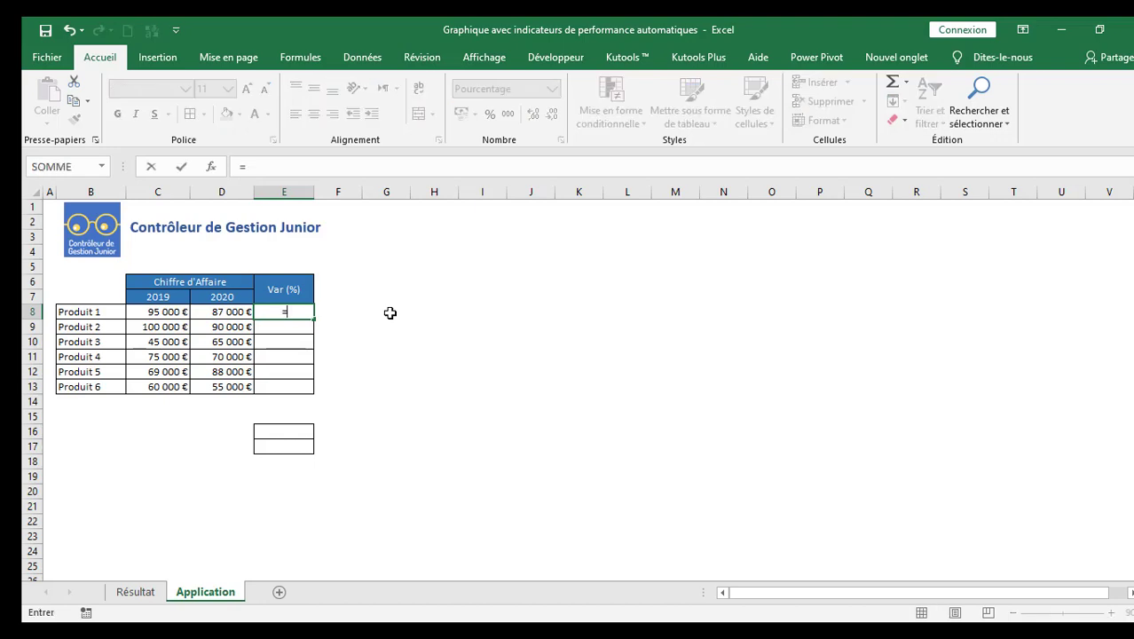
{"action": "key", "text": "Left"}
{"action": "key", "text": "Left"}
{"action": "key", "text": "Right"}
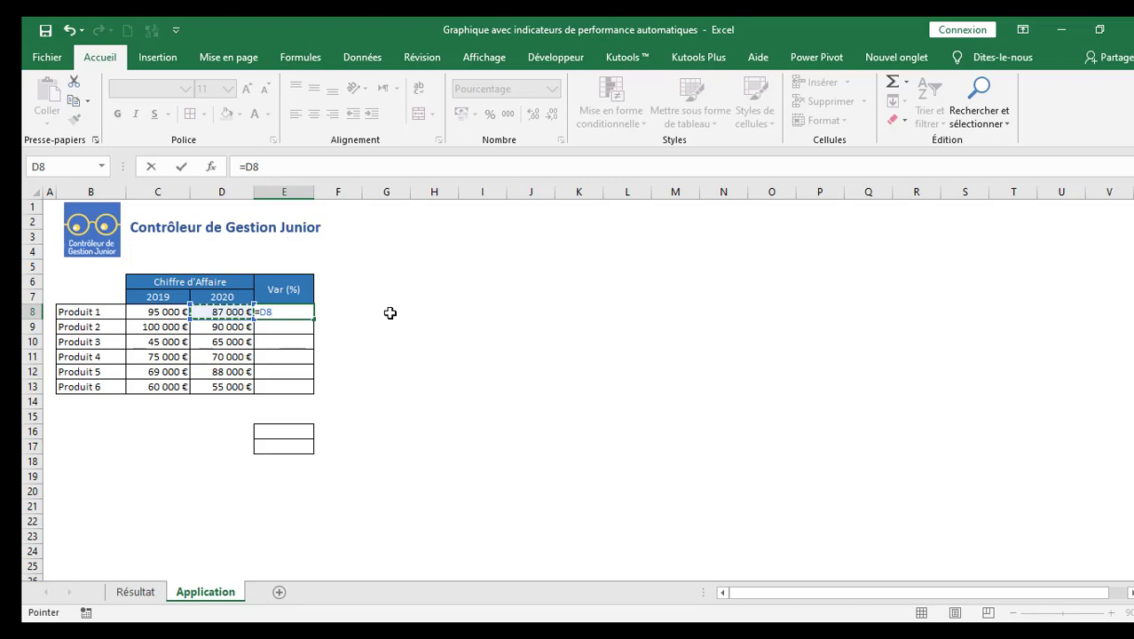
{"action": "type", "text": "/"}
{"action": "key", "text": "Left"}
{"action": "key", "text": "Left"}
{"action": "key", "text": "Left"}
{"action": "key", "text": "Right"}
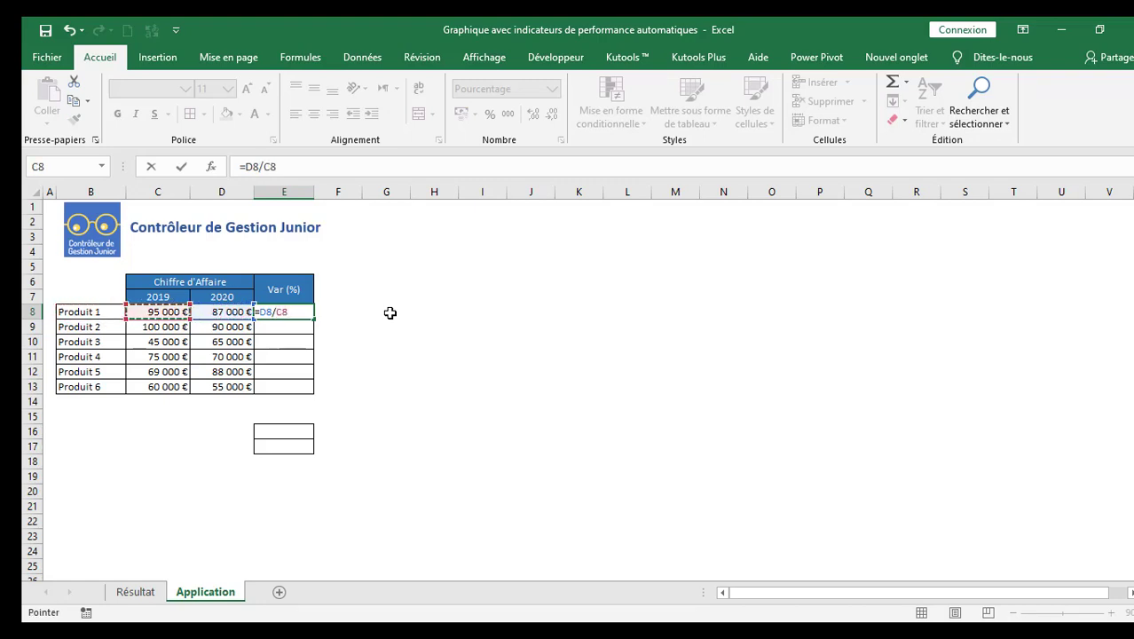
{"action": "type", "text": "-1"}
{"action": "key", "text": "Return"}
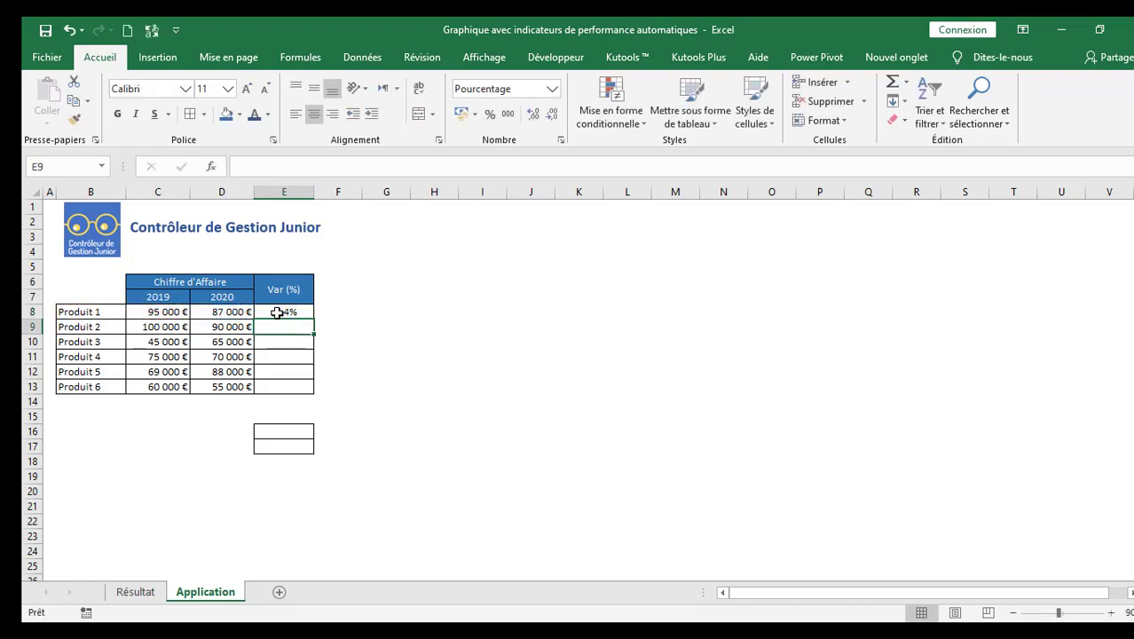
Fill the variation formula from E8 down to E13 for the remaining products.
{"action": "left_click", "coordinate": [299, 311]}
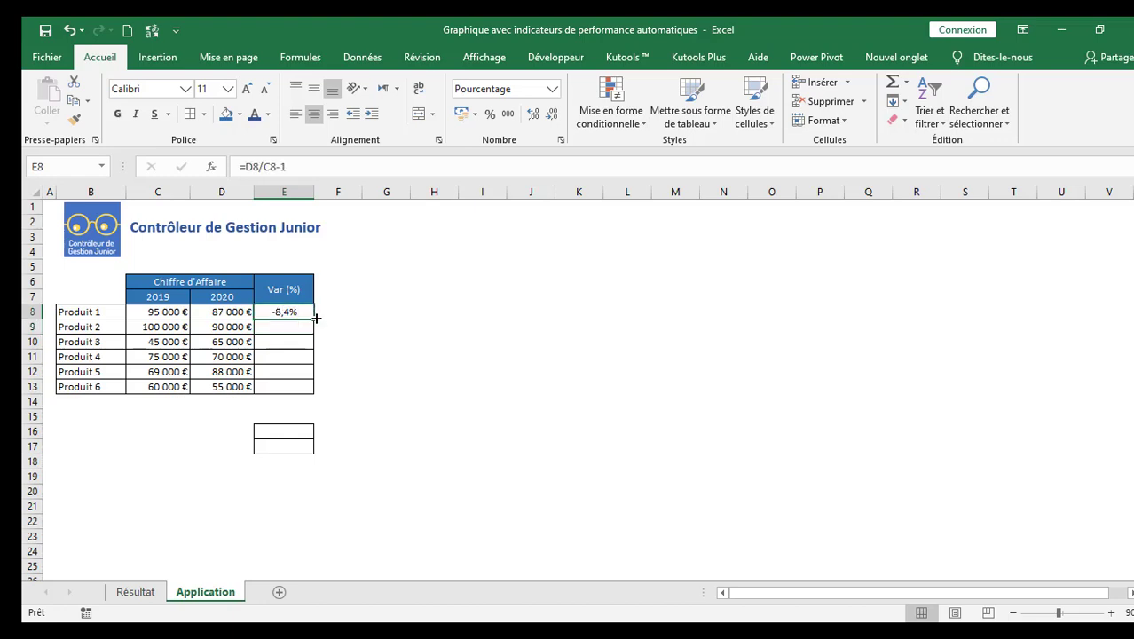
{"action": "double_click", "coordinate": [316, 317]}
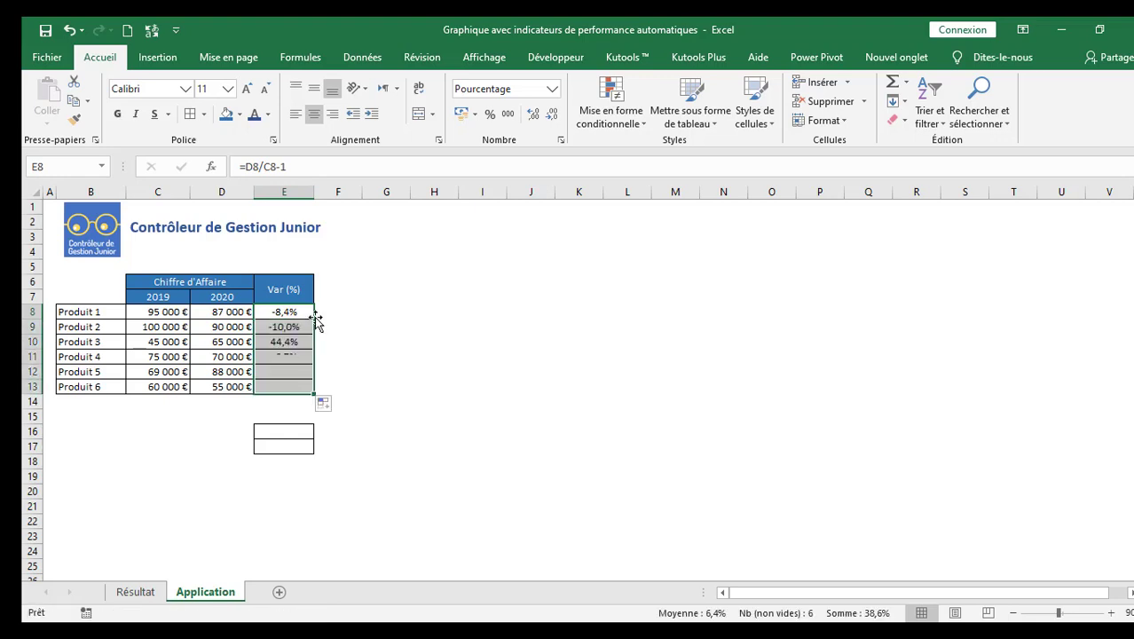
{"action": "left_click", "coordinate": [397, 367]}
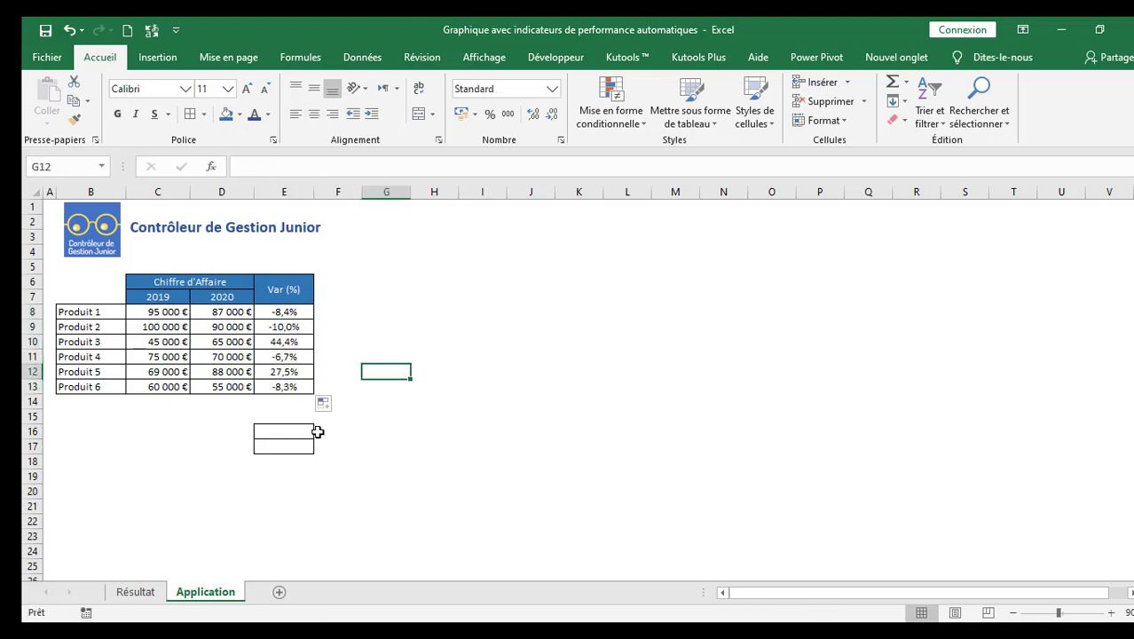
Insert the black upward triangle symbol ▲ (Arial, character code 25B2) in cell E16.
{"action": "left_click", "coordinate": [295, 434]}
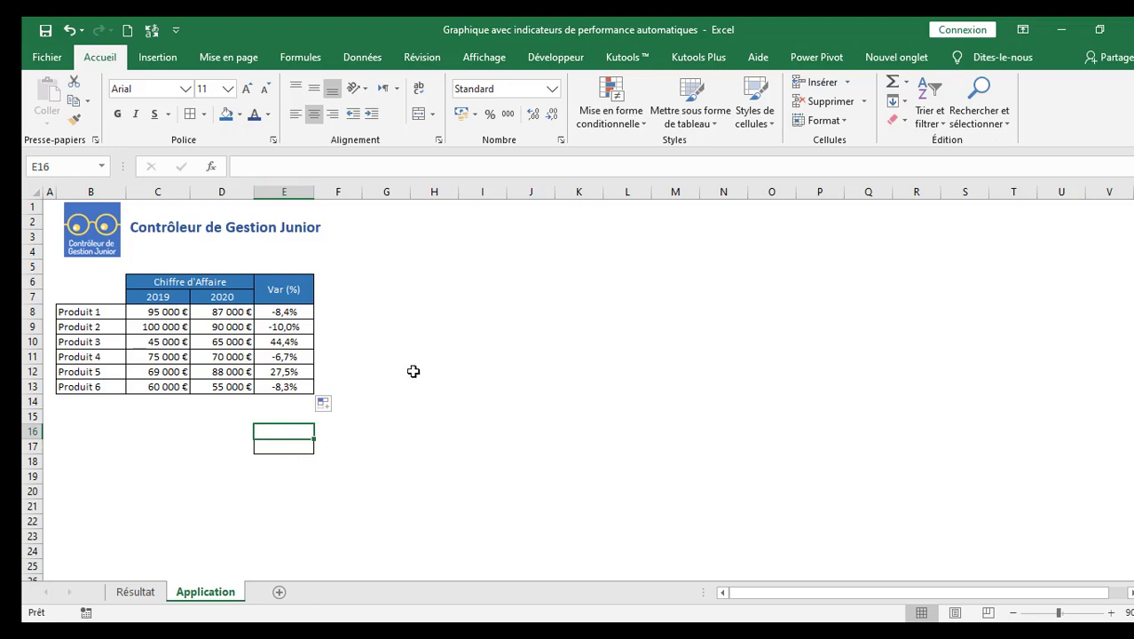
{"action": "left_click", "coordinate": [160, 61]}
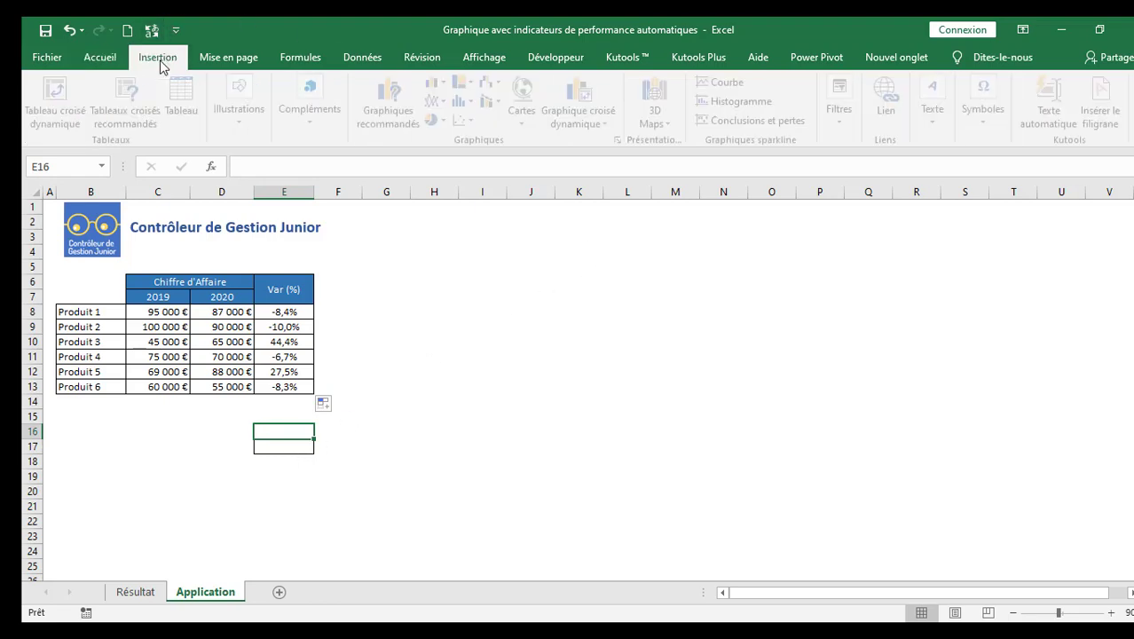
{"action": "left_click", "coordinate": [989, 102]}
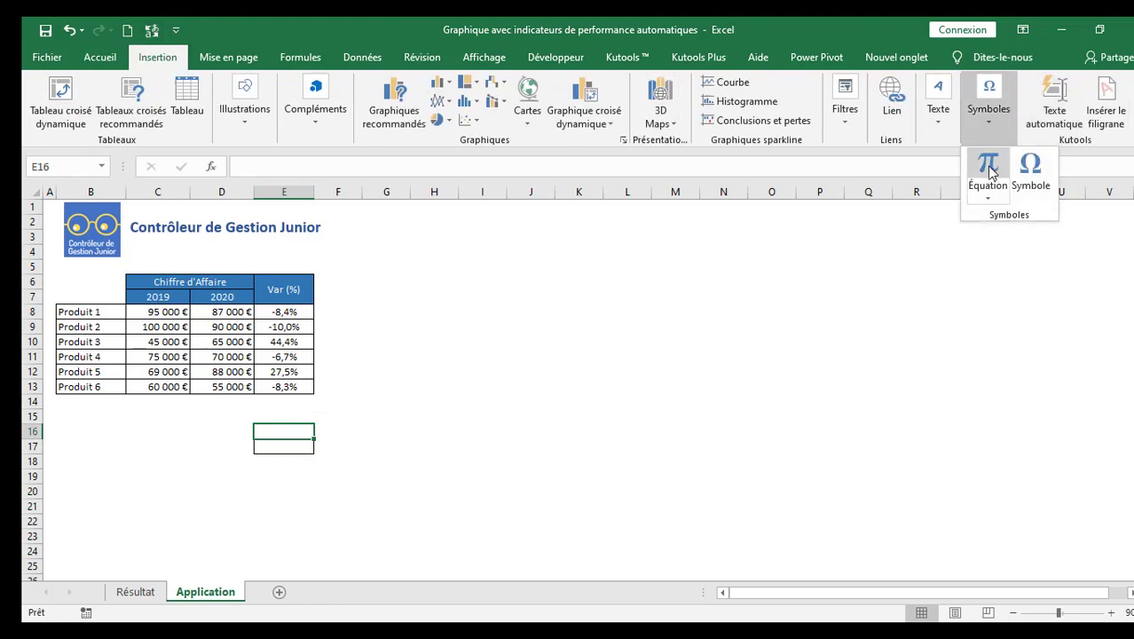
{"action": "left_click", "coordinate": [1029, 169]}
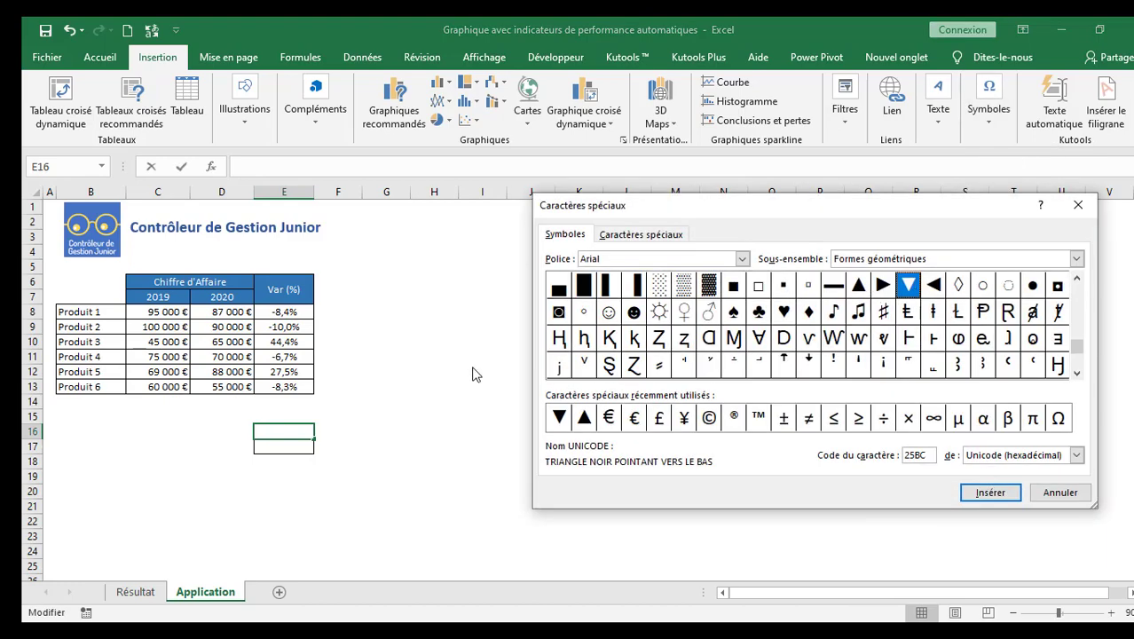
{"action": "left_click", "coordinate": [858, 286]}
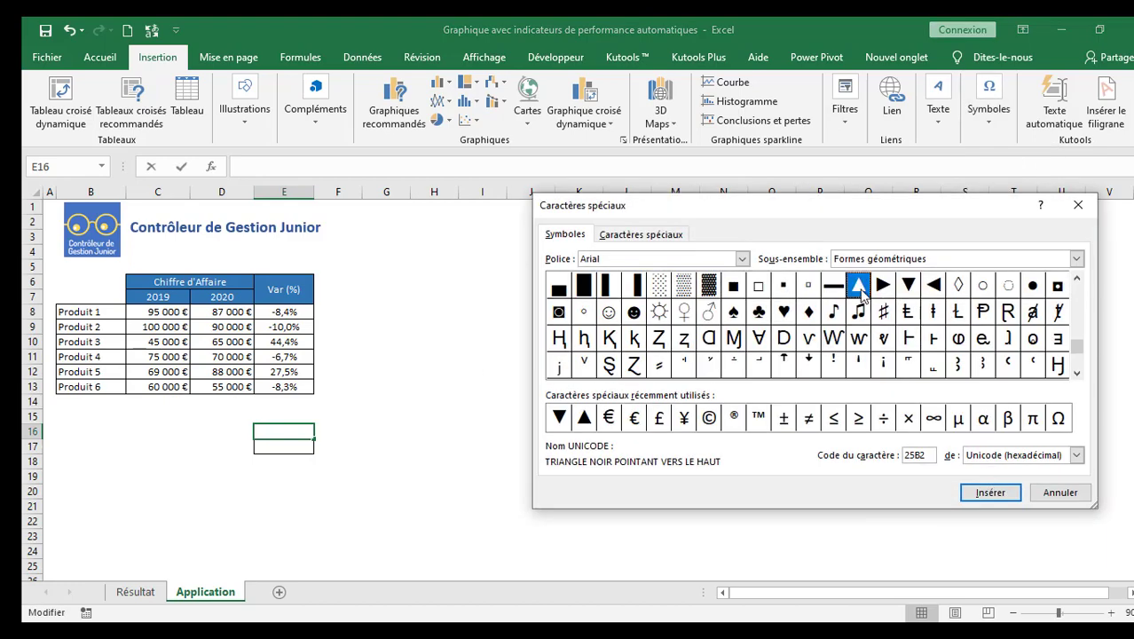
{"action": "left_click", "coordinate": [991, 492]}
{"action": "left_click", "coordinate": [1078, 494]}
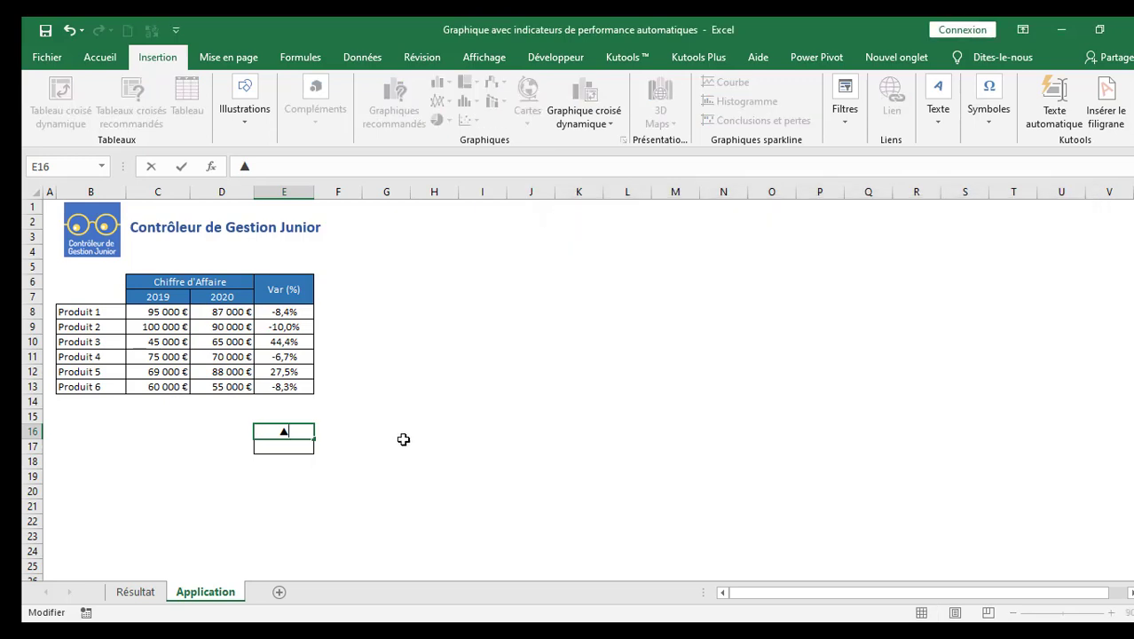
Insert the black downward triangle symbol ▼ (Arial, character code 25BC) in cell E17.
{"action": "left_click", "coordinate": [297, 446]}
{"action": "left_click", "coordinate": [996, 111]}
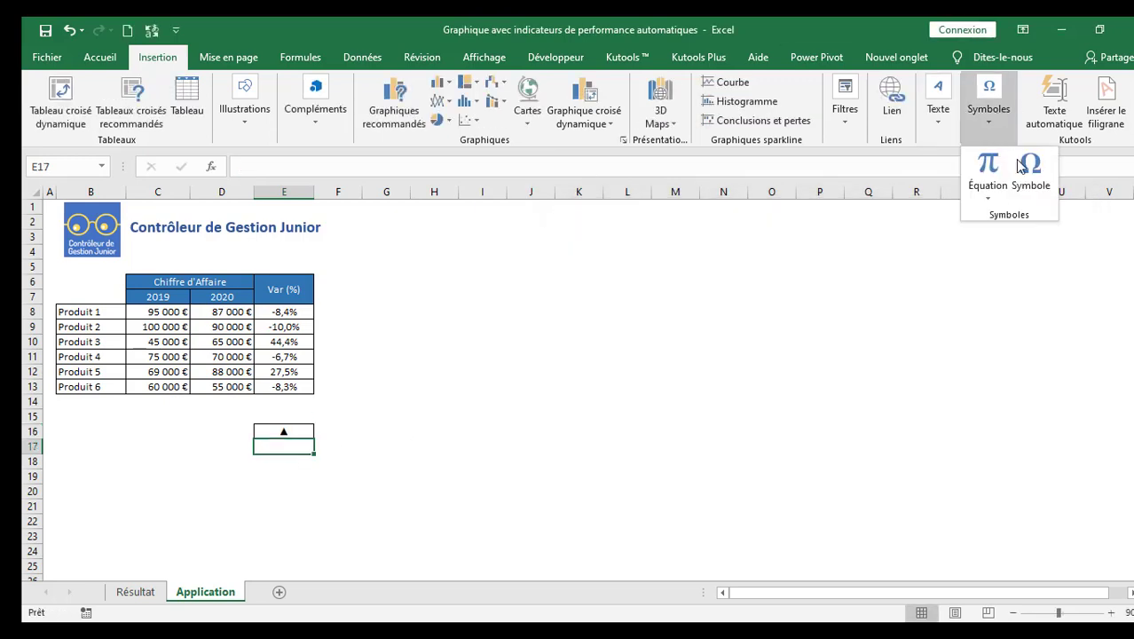
{"action": "left_click", "coordinate": [1025, 169]}
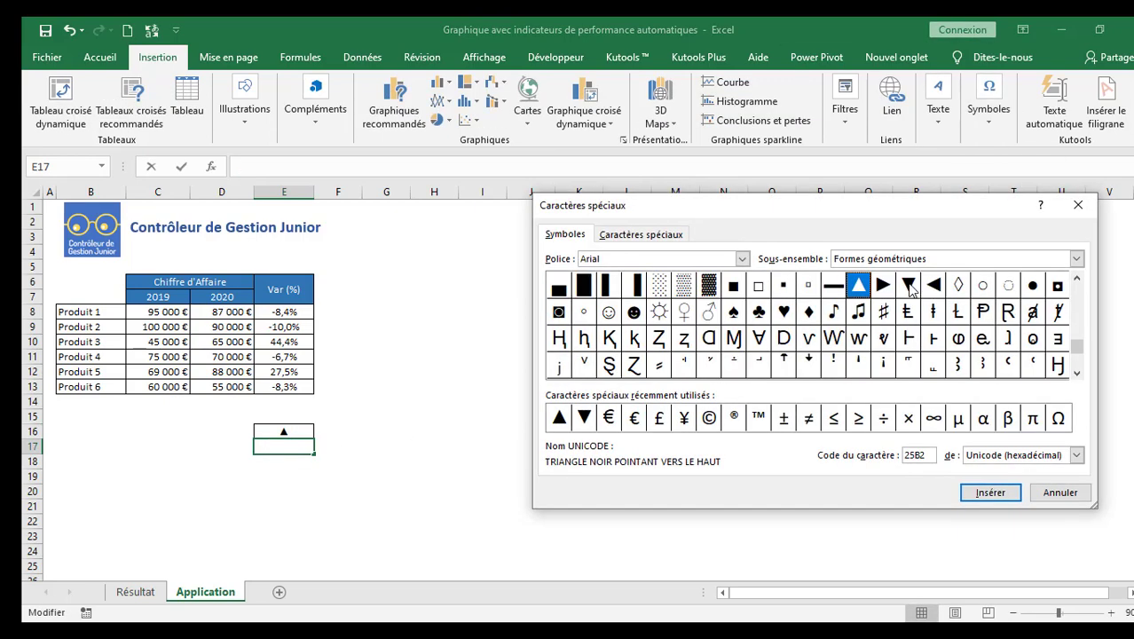
{"action": "left_click", "coordinate": [910, 287]}
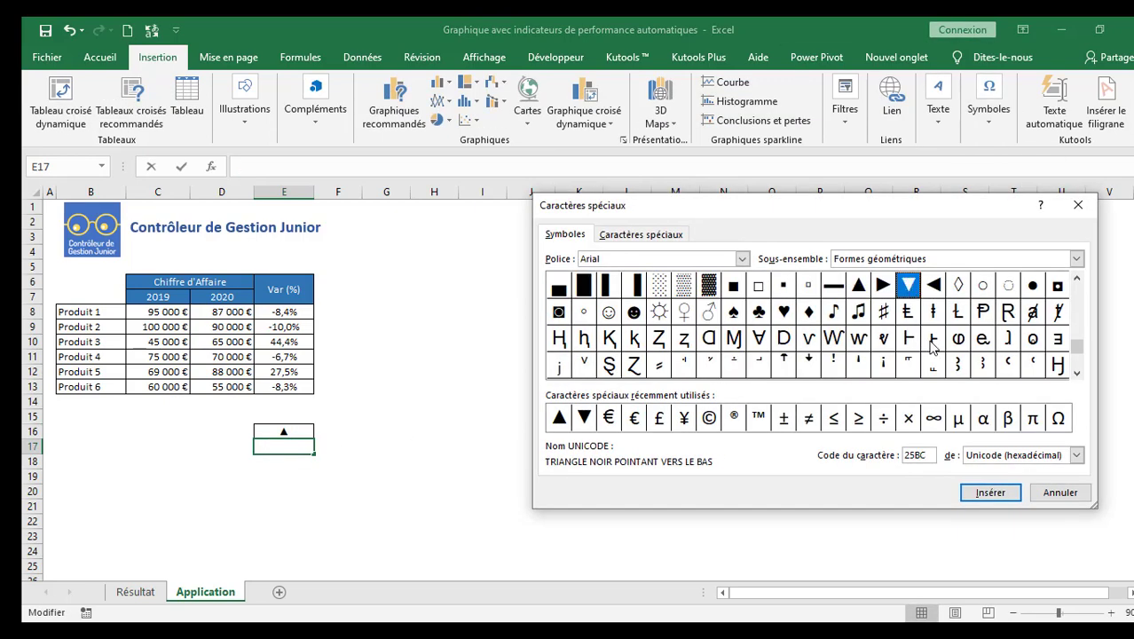
{"action": "left_click", "coordinate": [993, 493]}
{"action": "left_click", "coordinate": [1085, 493]}
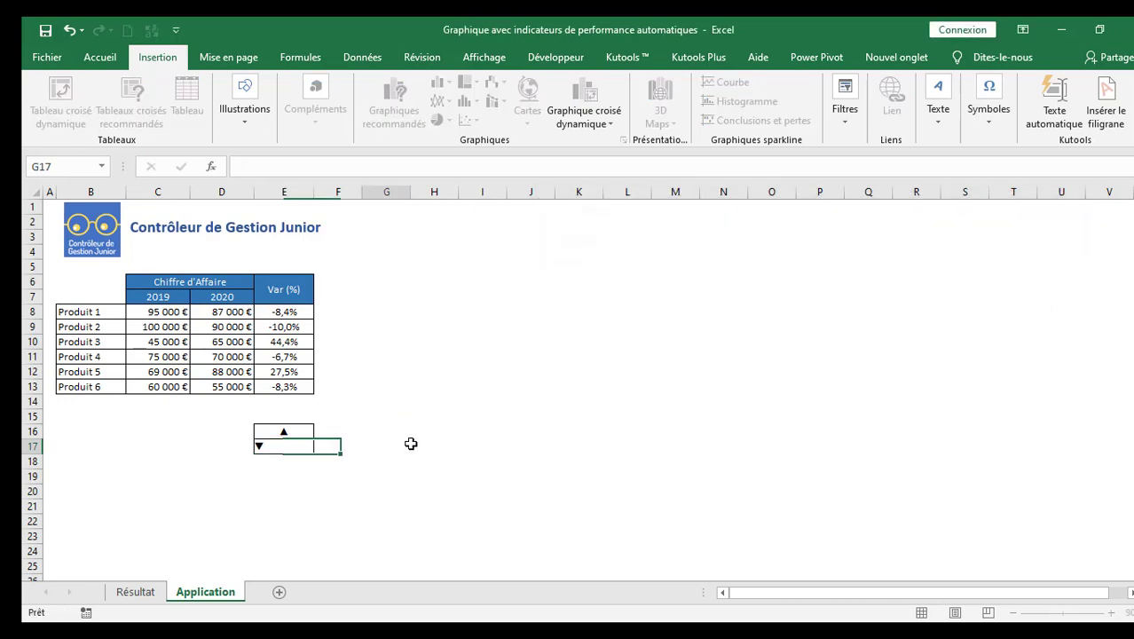
{"action": "left_click", "coordinate": [289, 460]}
{"action": "left_click_drag", "start_coordinate": [288, 433], "coordinate": [291, 445]}
{"action": "left_click", "coordinate": [496, 427]}
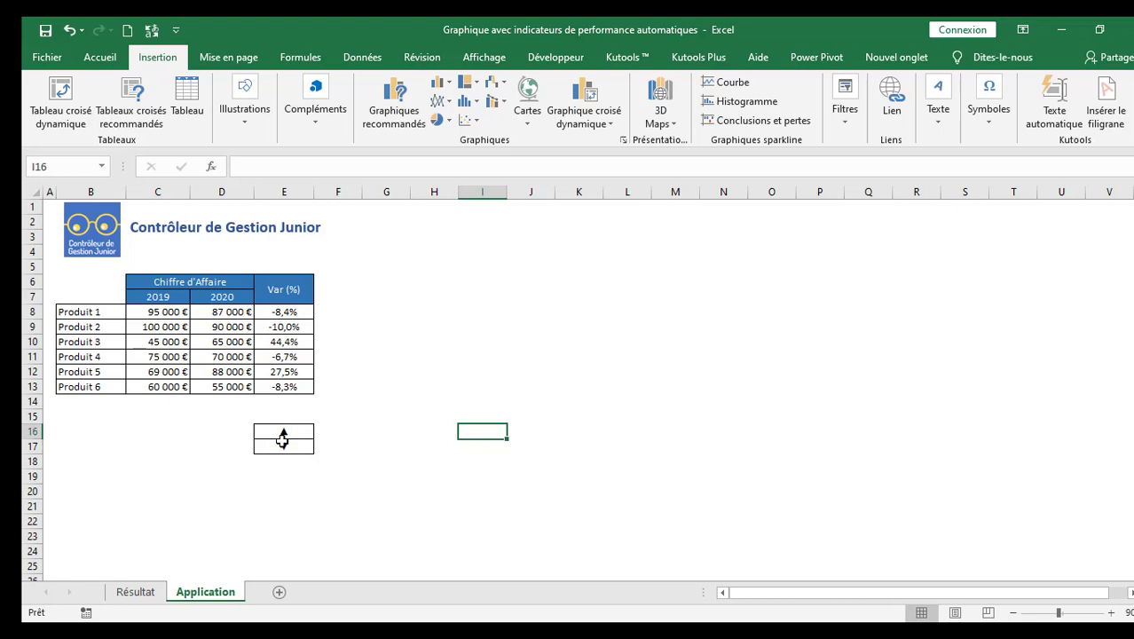
Start a formula in F8 that converts the variation to percentage text with =TEXTE(E8;"0,0%").
{"action": "left_click", "coordinate": [331, 312]}
{"action": "type", "text": "=TEXT"}
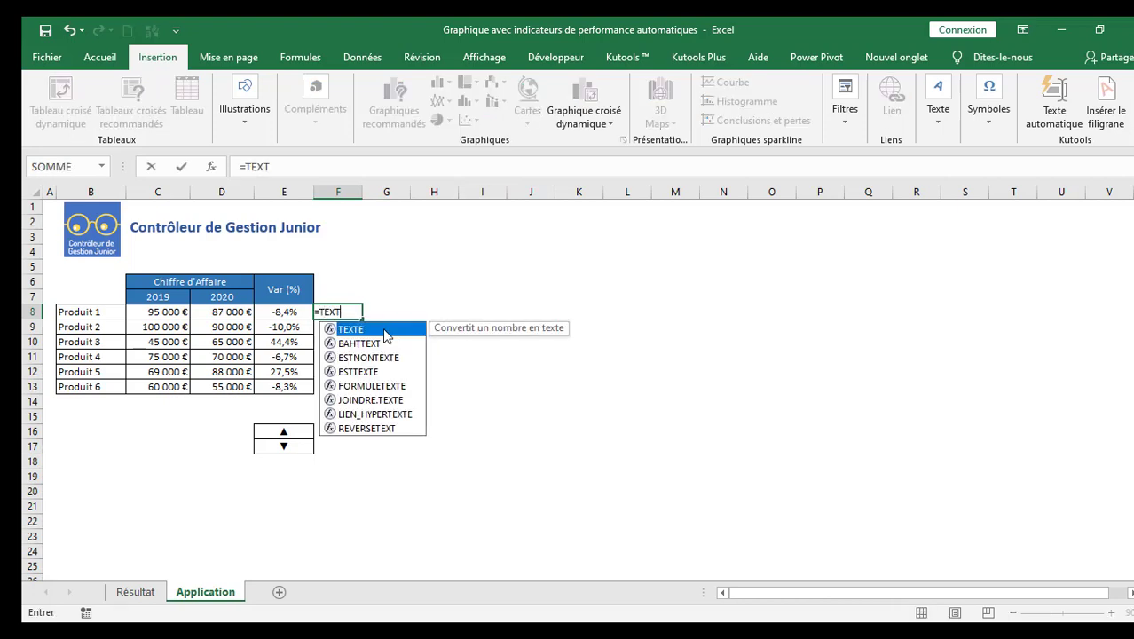
{"action": "key", "text": "Tab"}
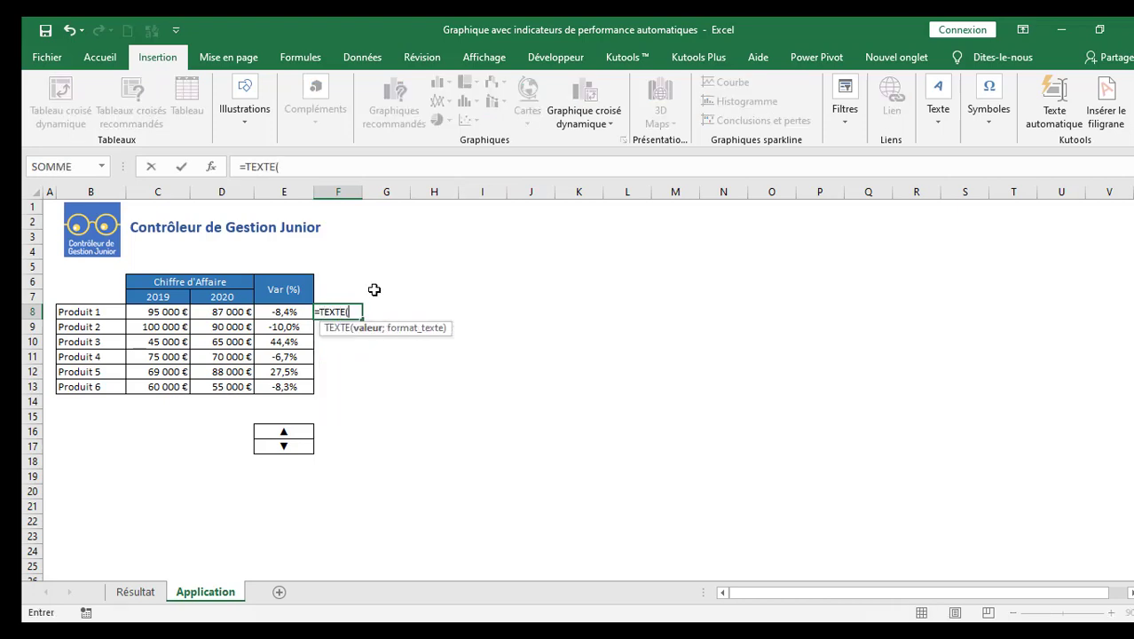
{"action": "left_click", "coordinate": [287, 309]}
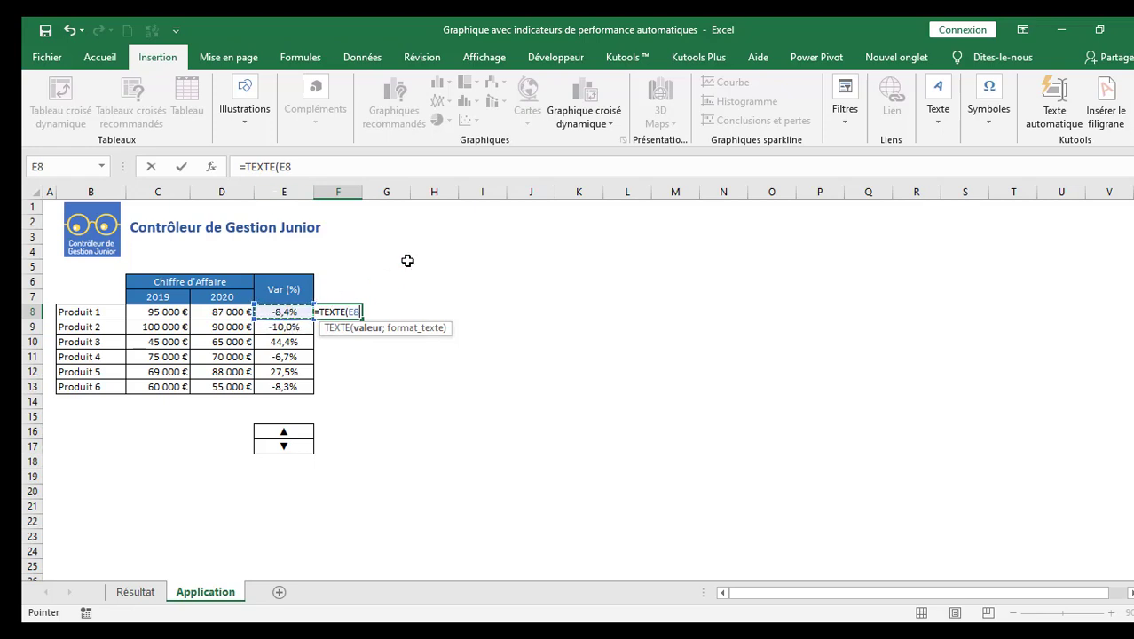
{"action": "type", "text": ";\"0,0%"}
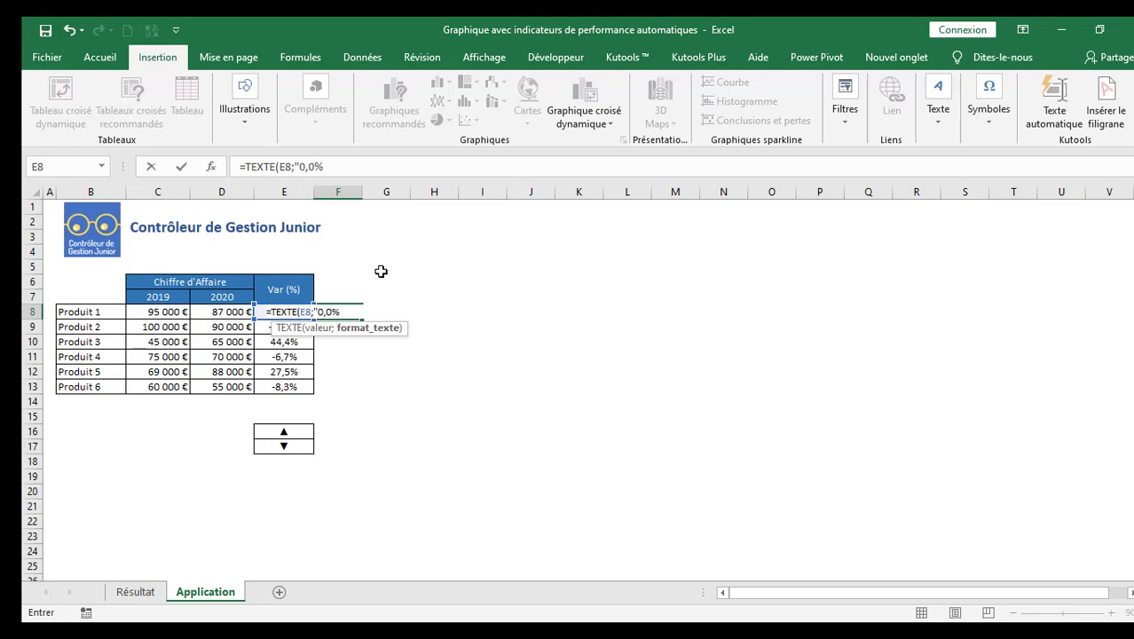
{"action": "type", "text": ")"}
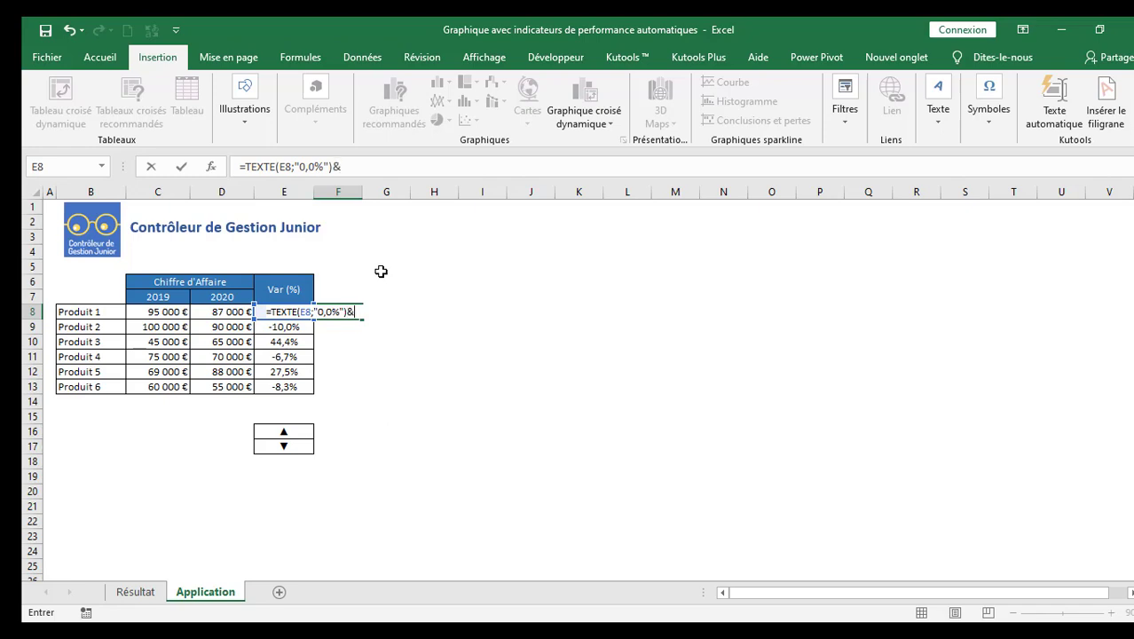
Complete the F8 formula by appending &SI(D8>C8;$E$16;$E$17) so the matching triangle follows the percentage.
{"action": "type", "text": "&SI("}
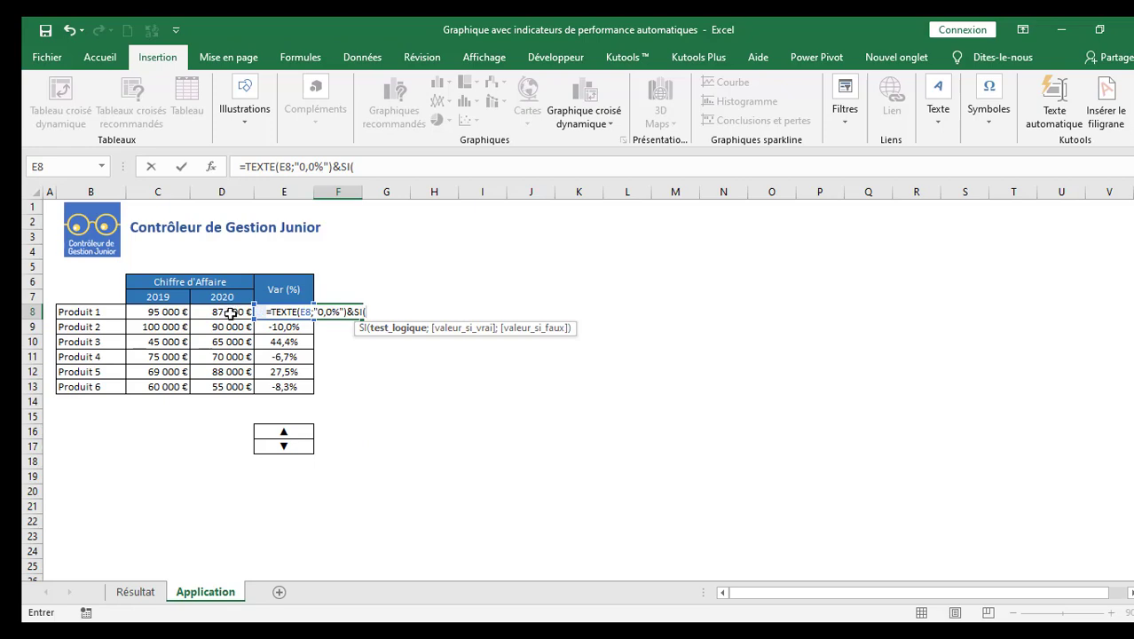
{"action": "left_click", "coordinate": [231, 312]}
{"action": "type", "text": ">"}
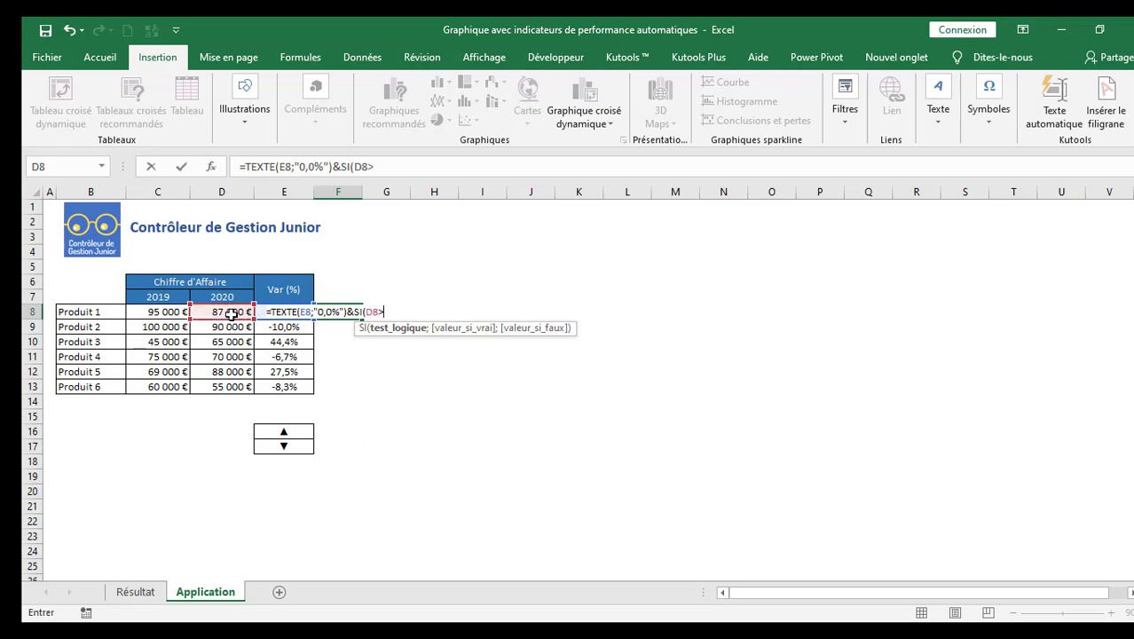
{"action": "left_click", "coordinate": [153, 314]}
{"action": "type", "text": ";"}
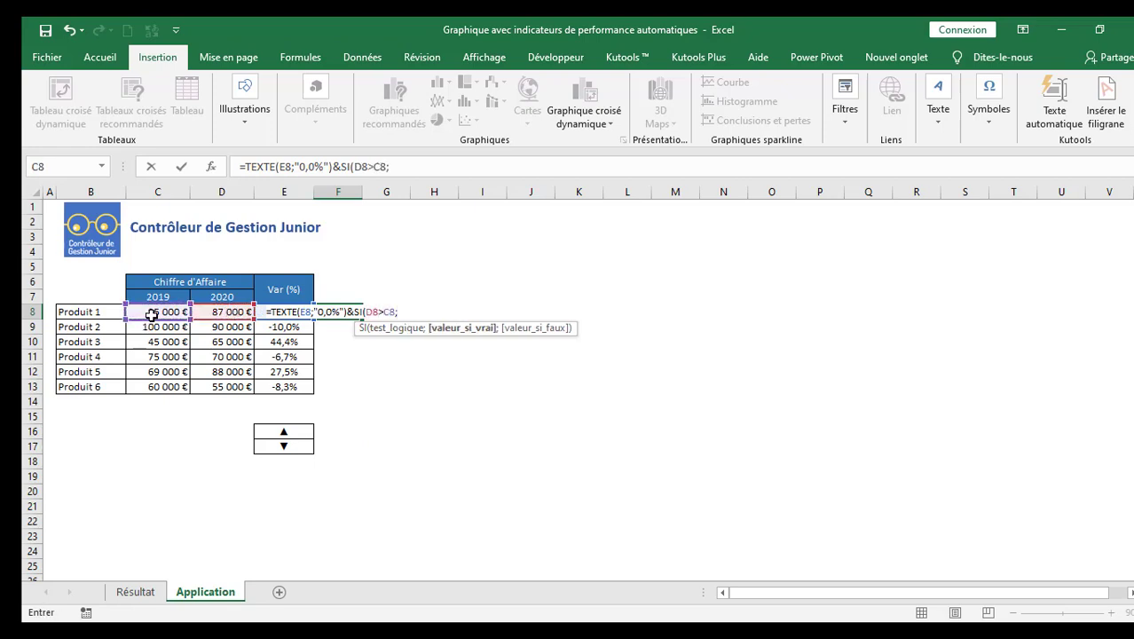
{"action": "left_click", "coordinate": [288, 434]}
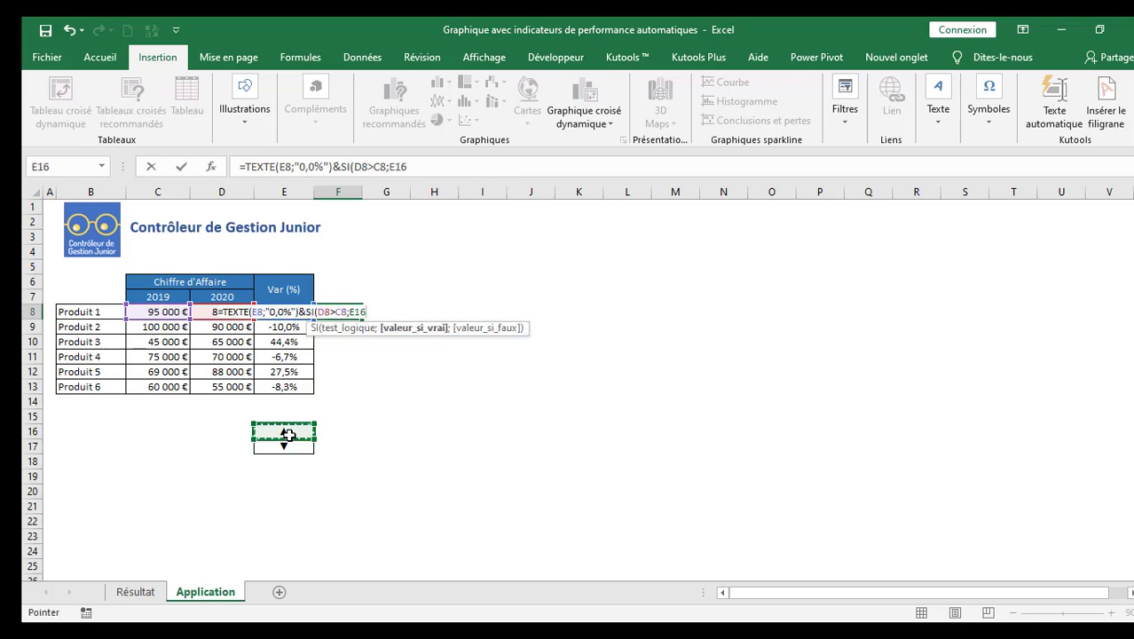
{"action": "key", "text": "F4"}
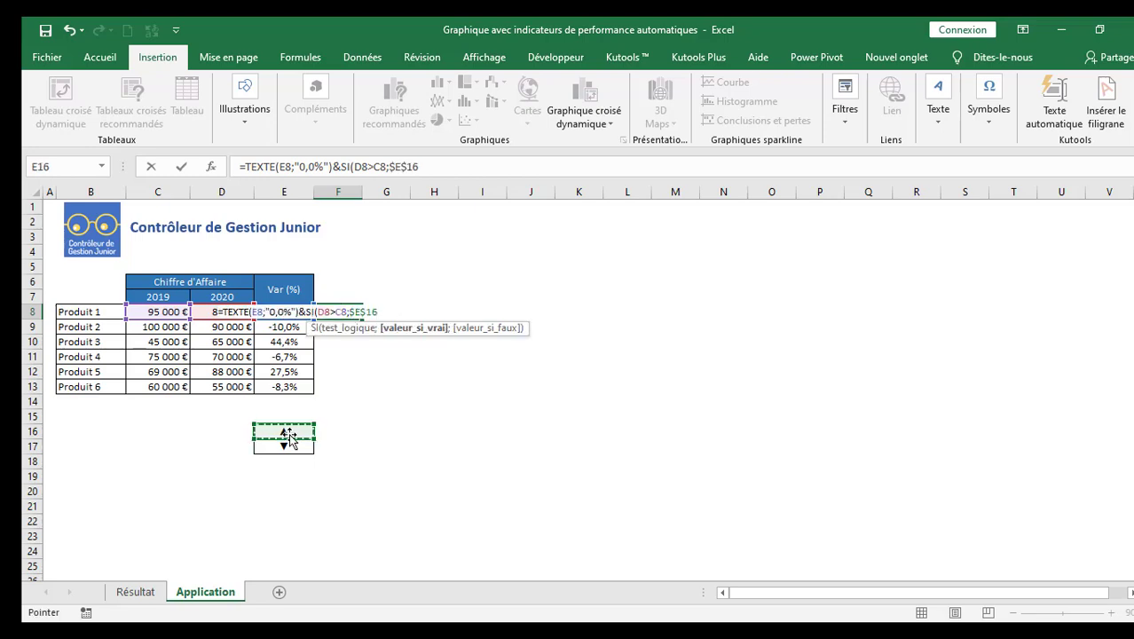
{"action": "type", "text": ";"}
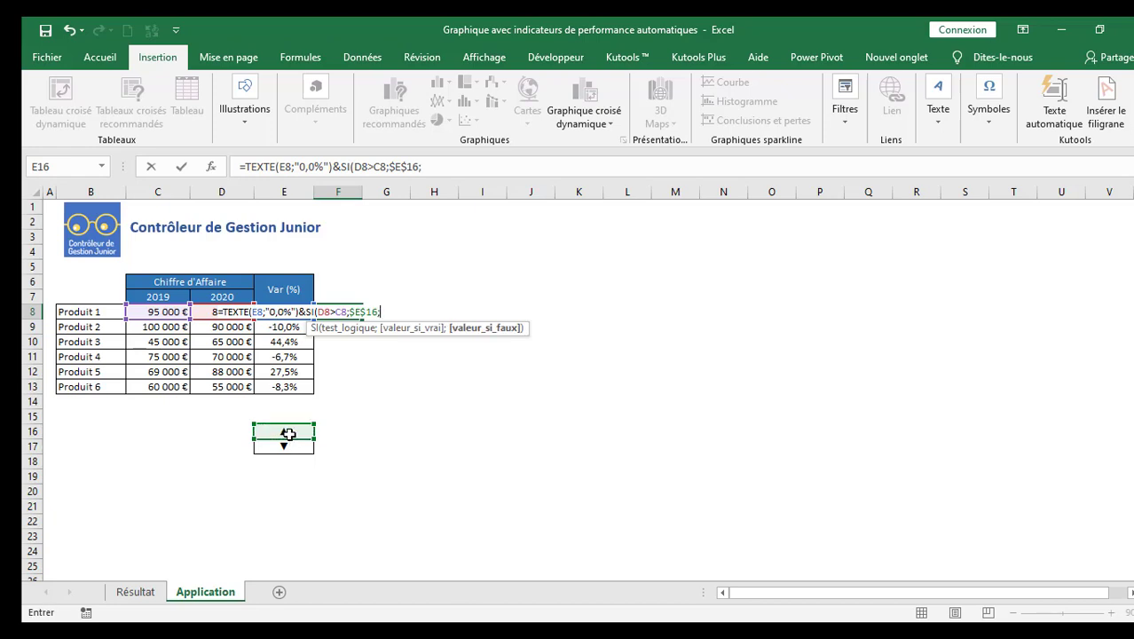
{"action": "left_click", "coordinate": [284, 447]}
{"action": "key", "text": "F4"}
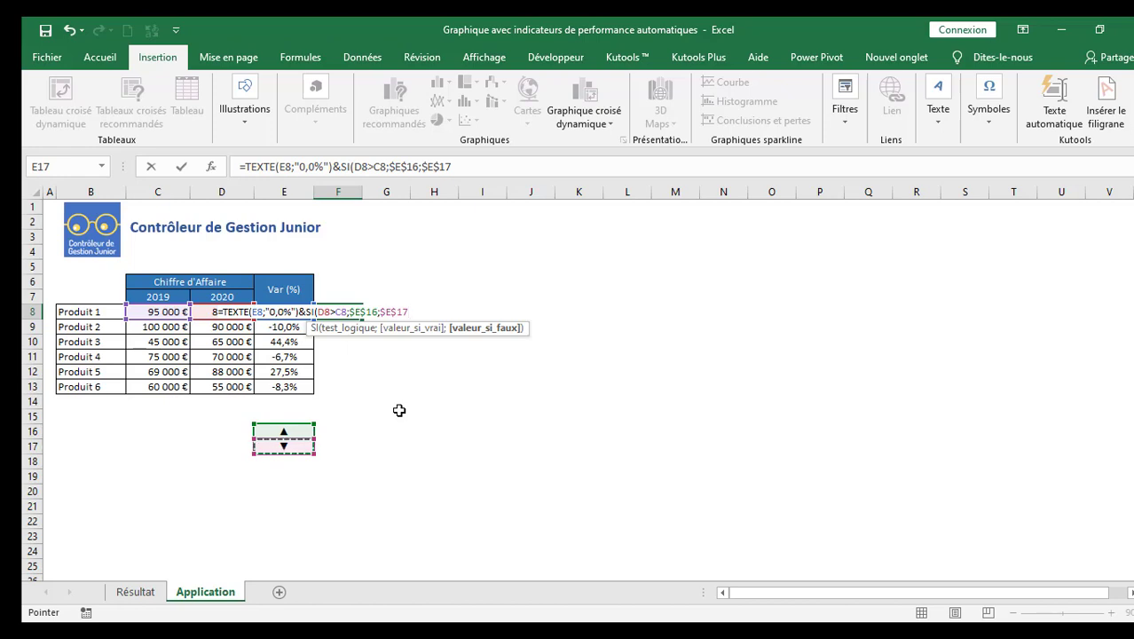
{"action": "type", "text": ")"}
{"action": "key", "text": "Return"}
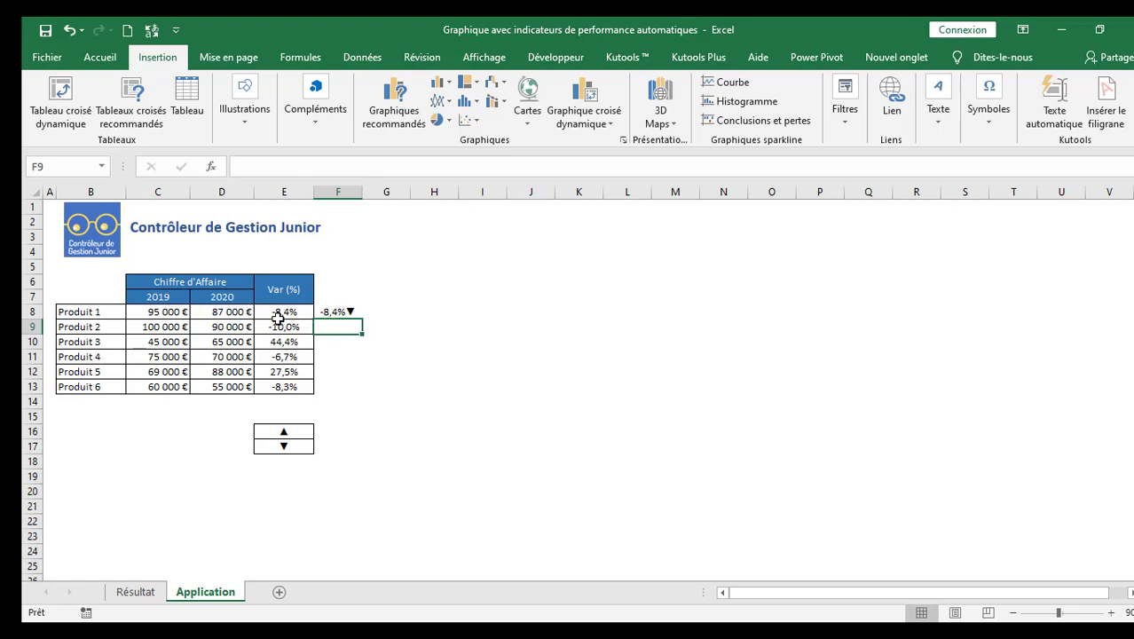
Fill the percentage-and-triangle formula from F8 down to F13.
{"action": "left_click", "coordinate": [345, 312]}
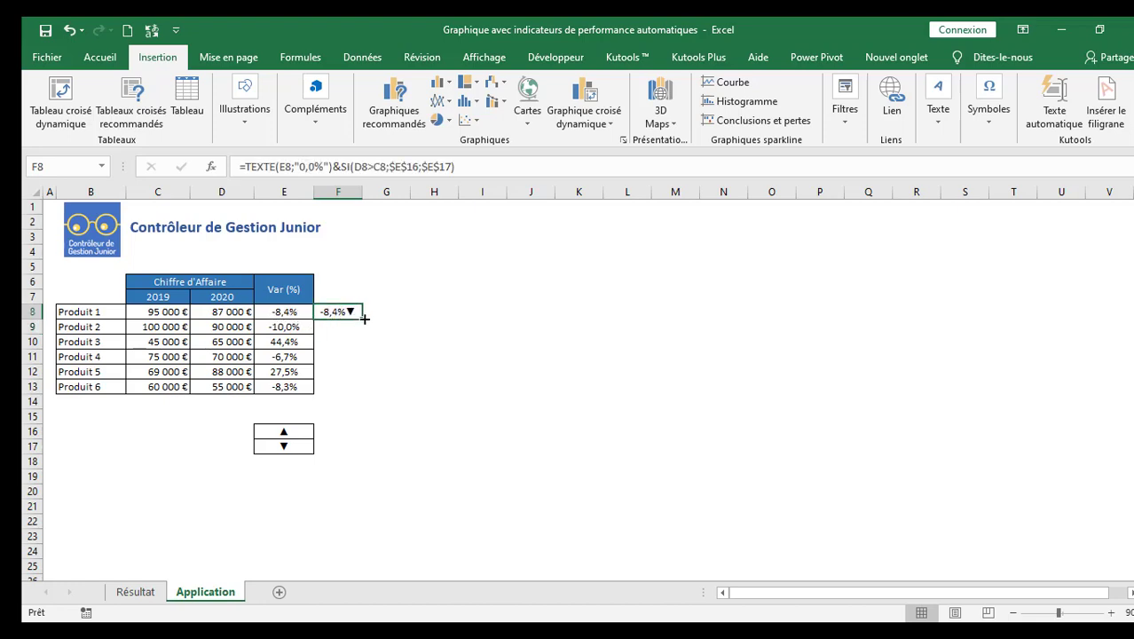
{"action": "left_click_drag", "start_coordinate": [364, 318], "coordinate": [364, 395]}
{"action": "left_click", "coordinate": [449, 330]}
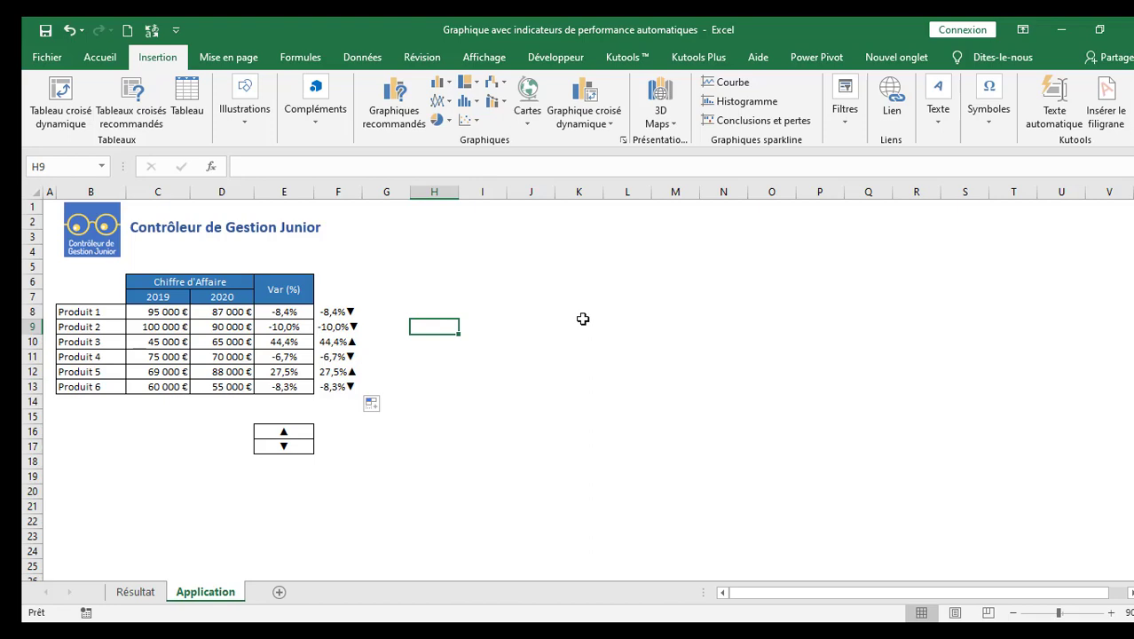
{"action": "left_click", "coordinate": [453, 373]}
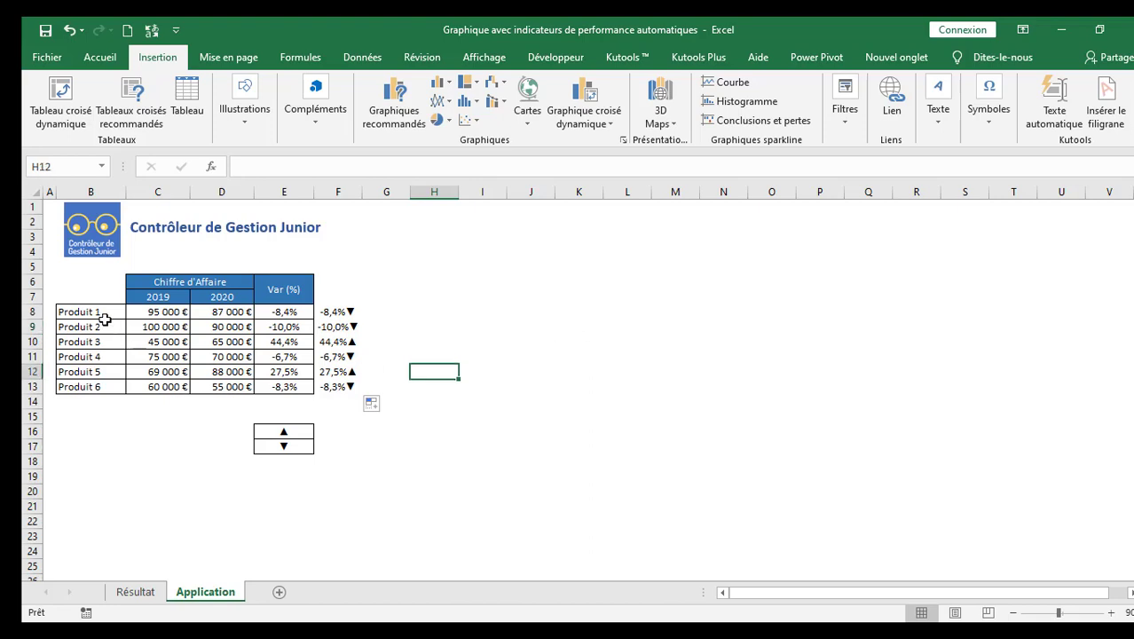
Insert a 2D clustered column chart from B8:B13 and D8:D13 and place it beside the table.
{"action": "left_click", "coordinate": [101, 313]}
{"action": "left_click_drag", "start_coordinate": [98, 326], "coordinate": [93, 383]}
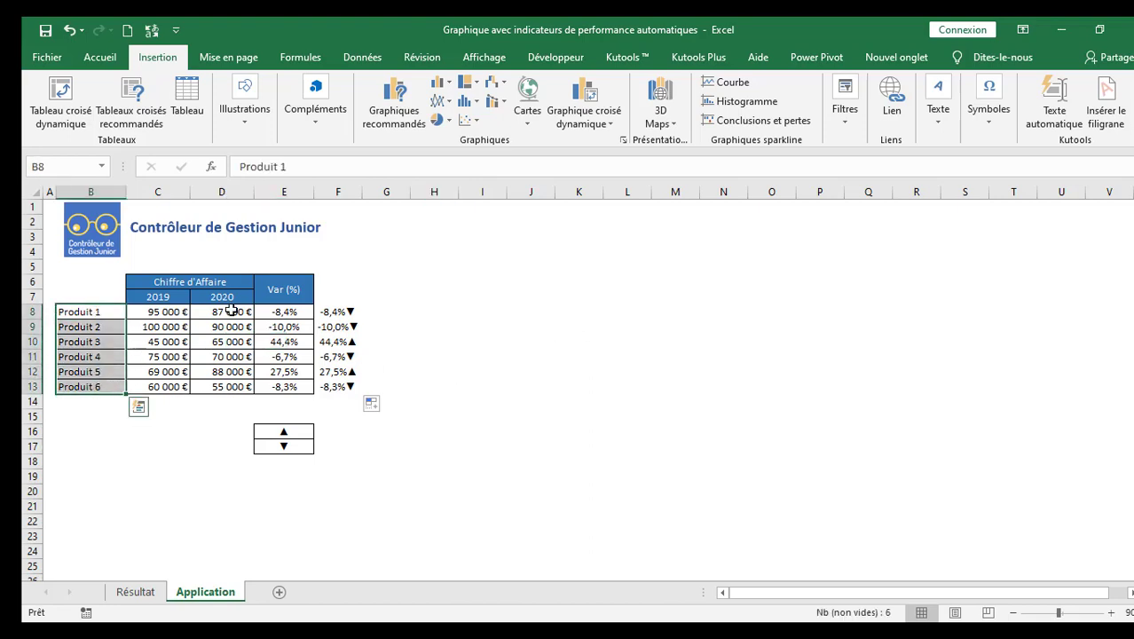
{"action": "left_click_drag", "start_coordinate": [228, 311], "coordinate": [233, 386]}
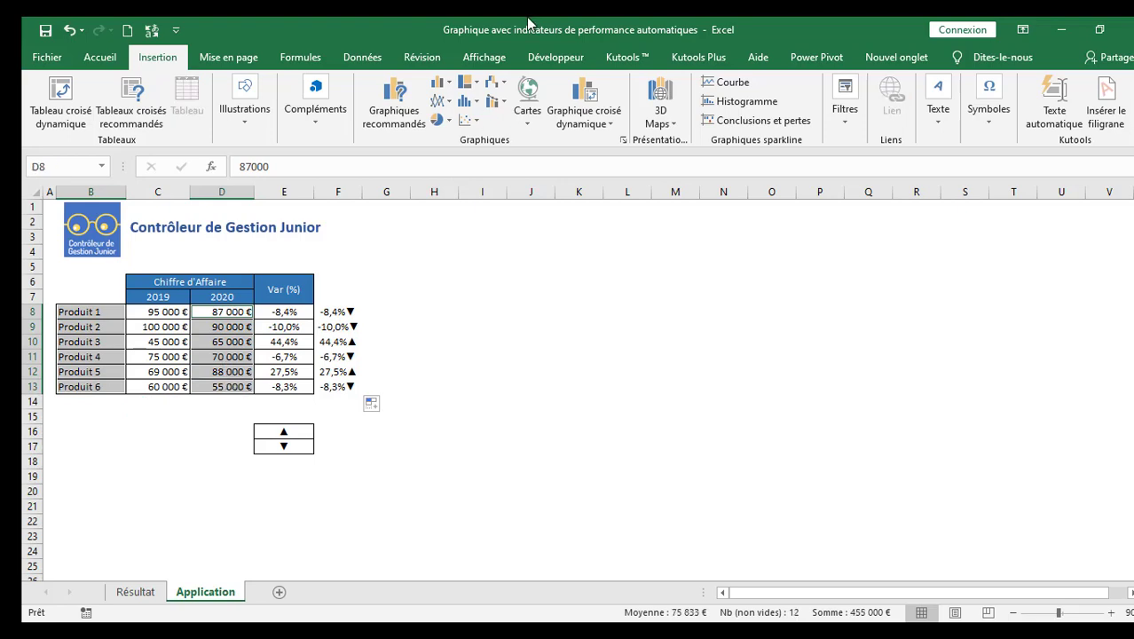
{"action": "left_click", "coordinate": [440, 81]}
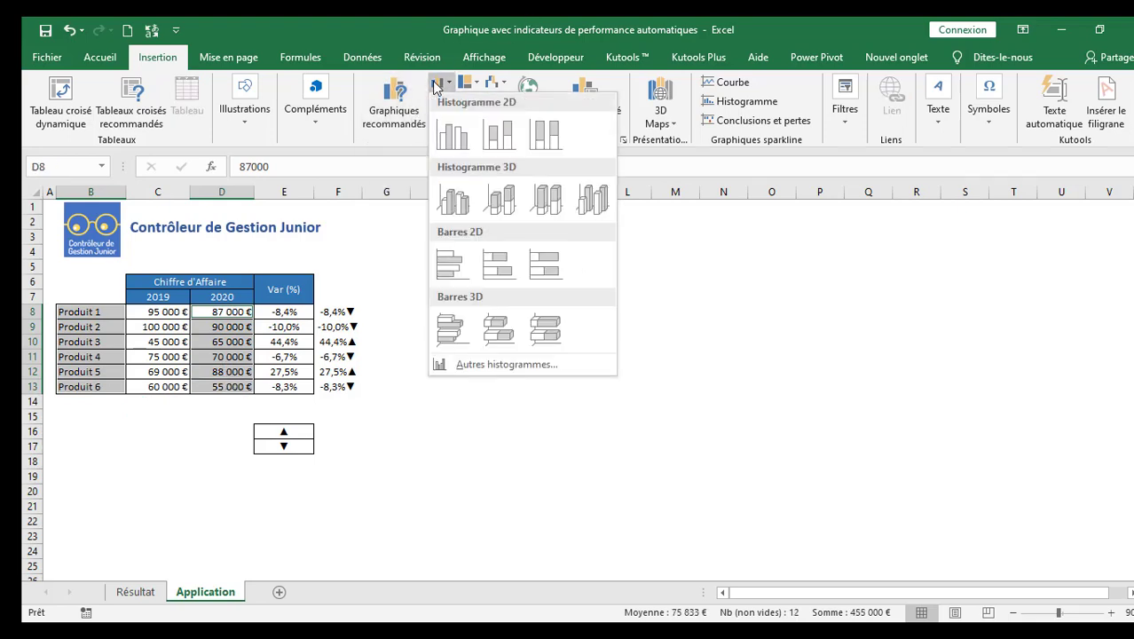
{"action": "left_click", "coordinate": [457, 135]}
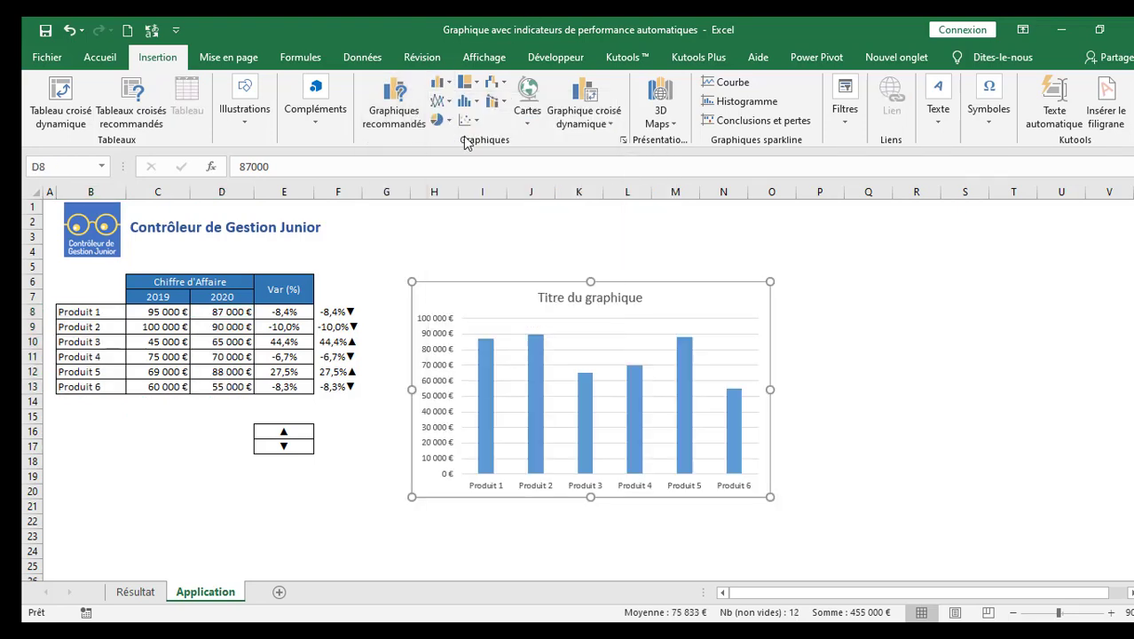
{"action": "left_click_drag", "start_coordinate": [765, 328], "coordinate": [790, 293]}
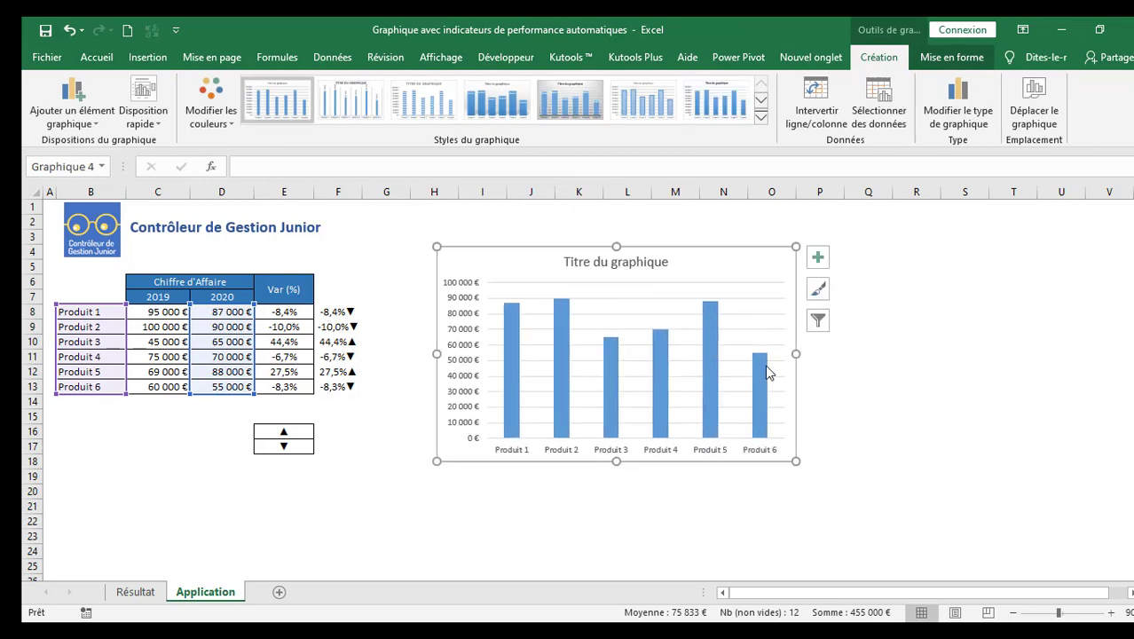
Delete the chart's main horizontal gridlines.
{"action": "left_click", "coordinate": [752, 298]}
{"action": "left_click", "coordinate": [911, 370]}
{"action": "left_click", "coordinate": [742, 295]}
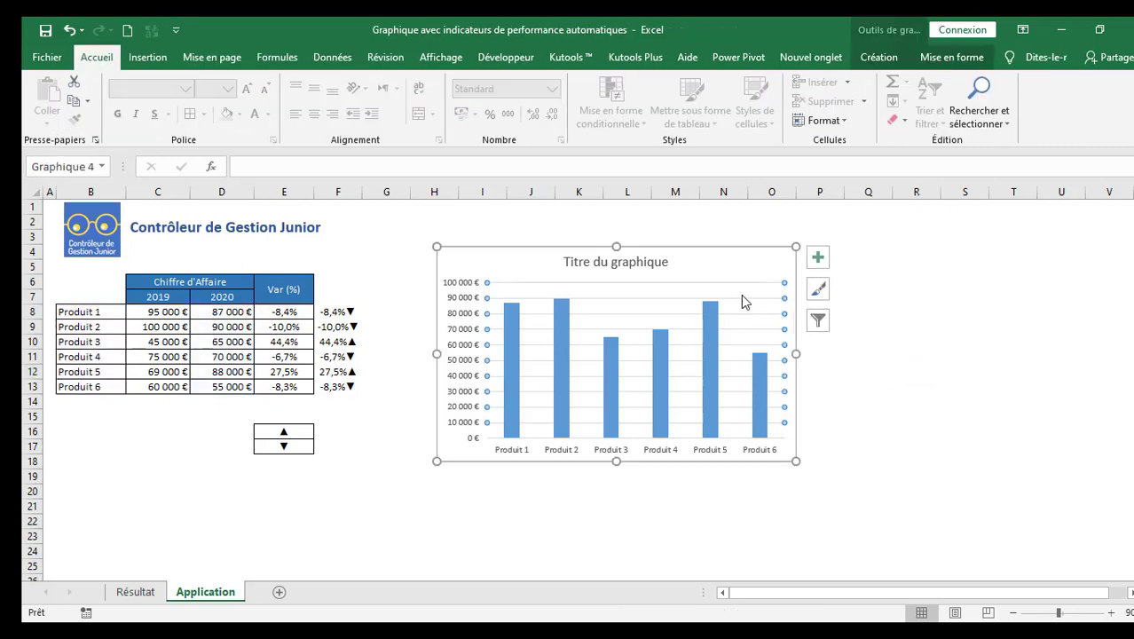
{"action": "right_click", "coordinate": [742, 298]}
{"action": "left_click", "coordinate": [746, 304]}
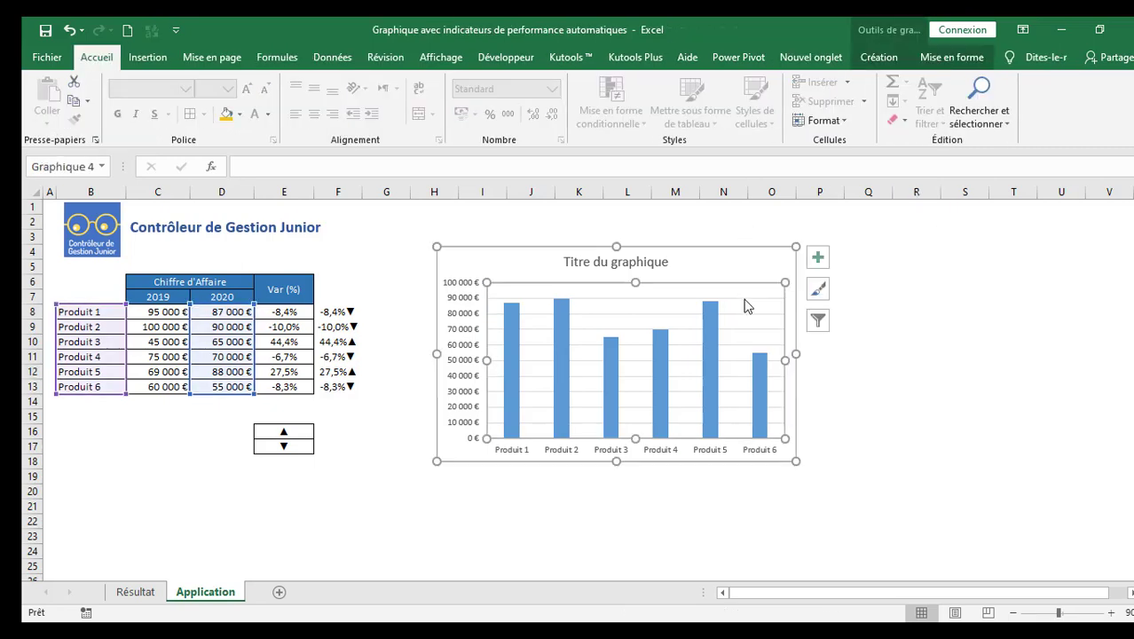
{"action": "double_click", "coordinate": [746, 303]}
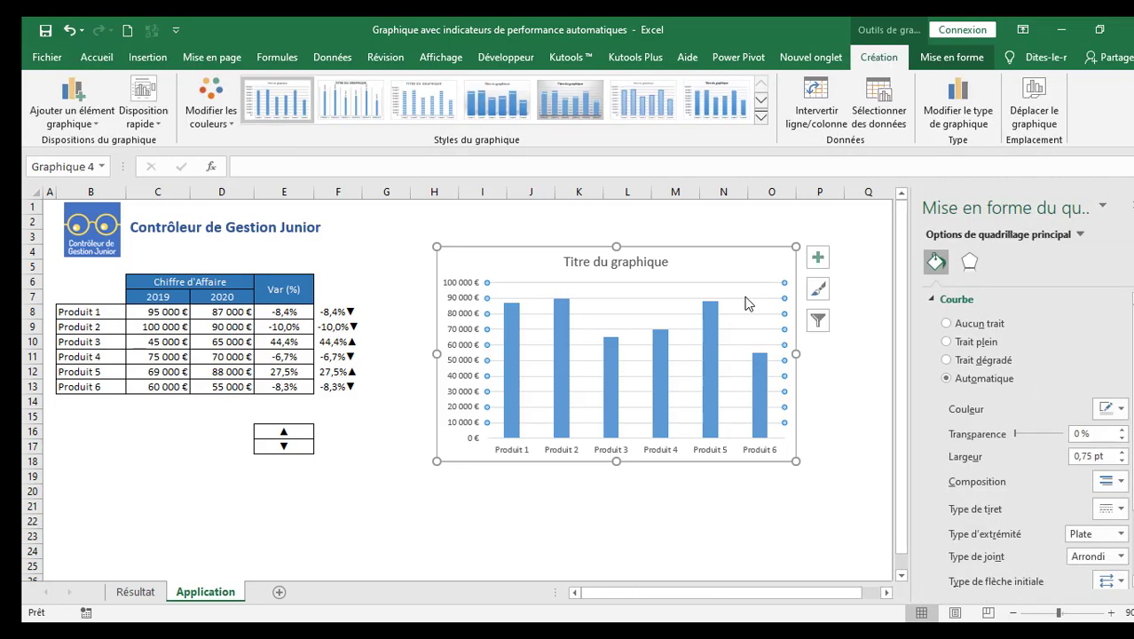
{"action": "key", "text": "Escape"}
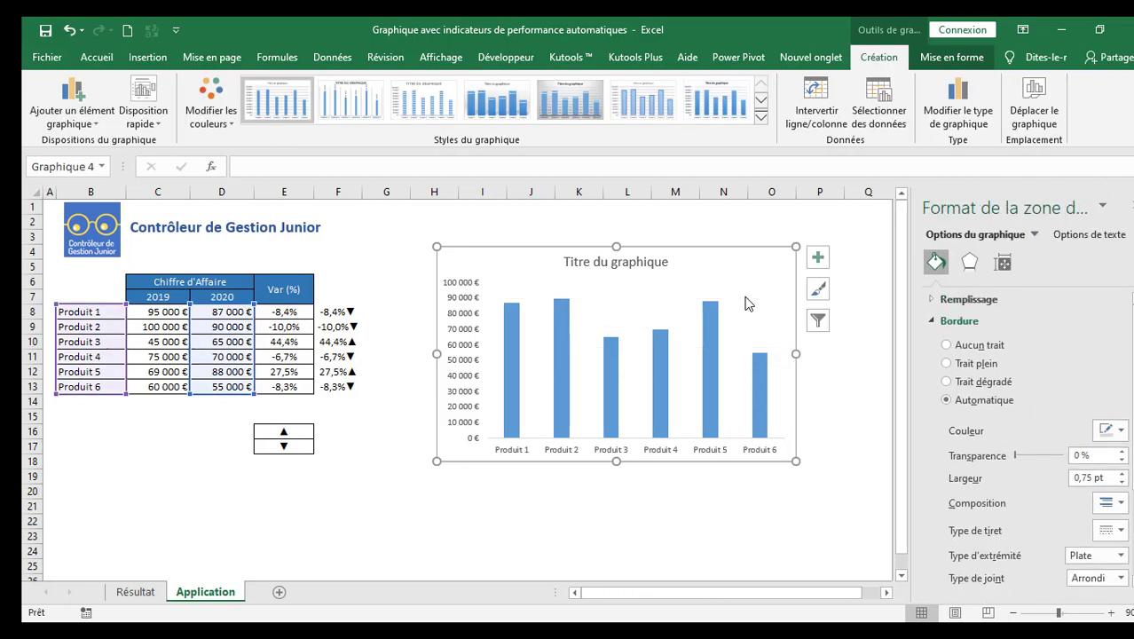
Widen the columns by setting the data series' gap width (Largeur de l'intervalle) to 100 %.
{"action": "left_click", "coordinate": [712, 371]}
{"action": "mouse_move", "coordinate": [711, 358]}
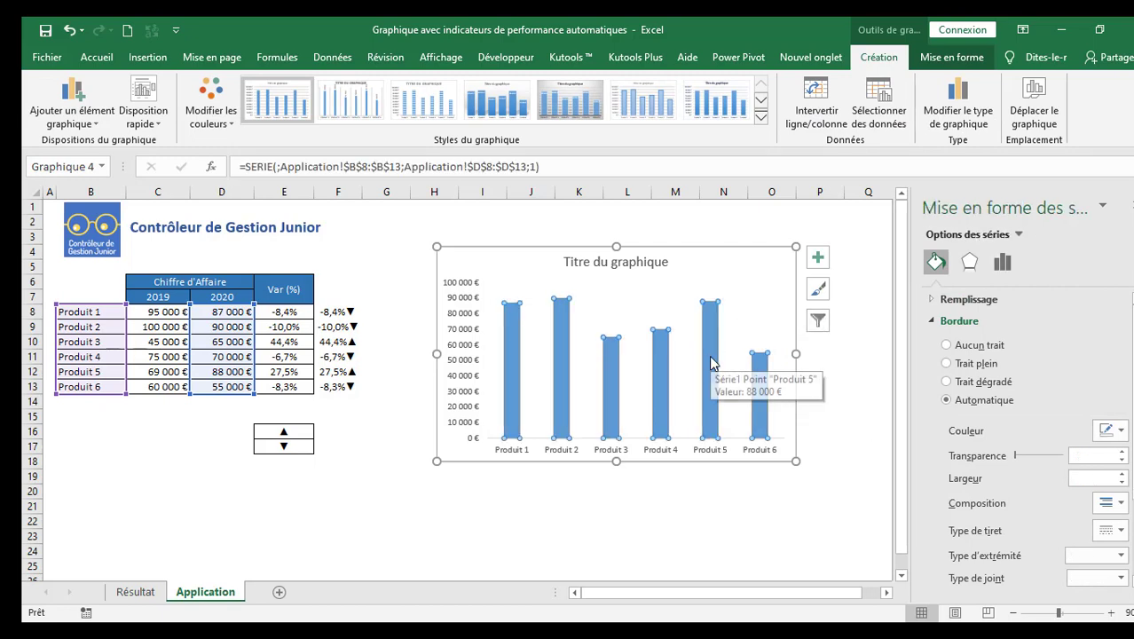
{"action": "left_click", "coordinate": [713, 360]}
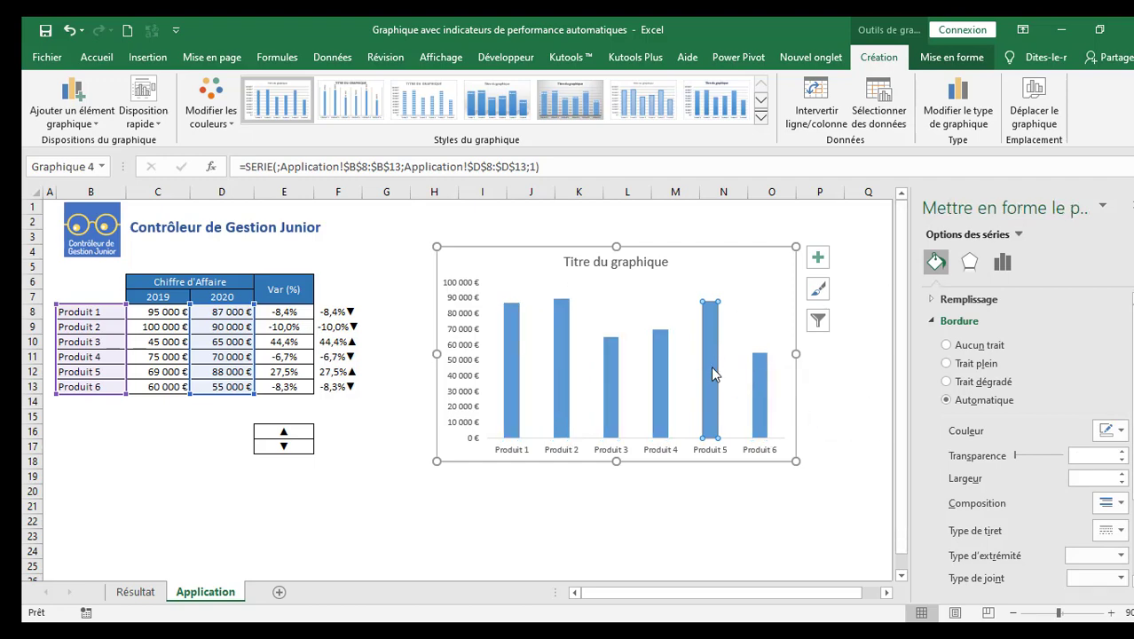
{"action": "left_click", "coordinate": [785, 488]}
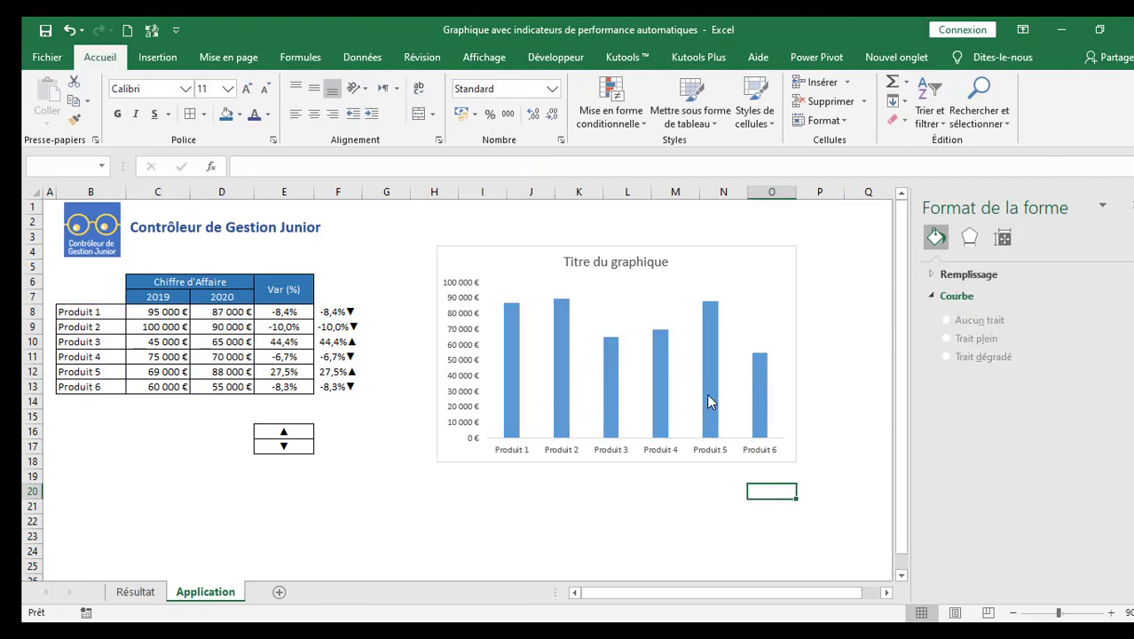
{"action": "right_click", "coordinate": [706, 401]}
{"action": "left_click", "coordinate": [799, 550]}
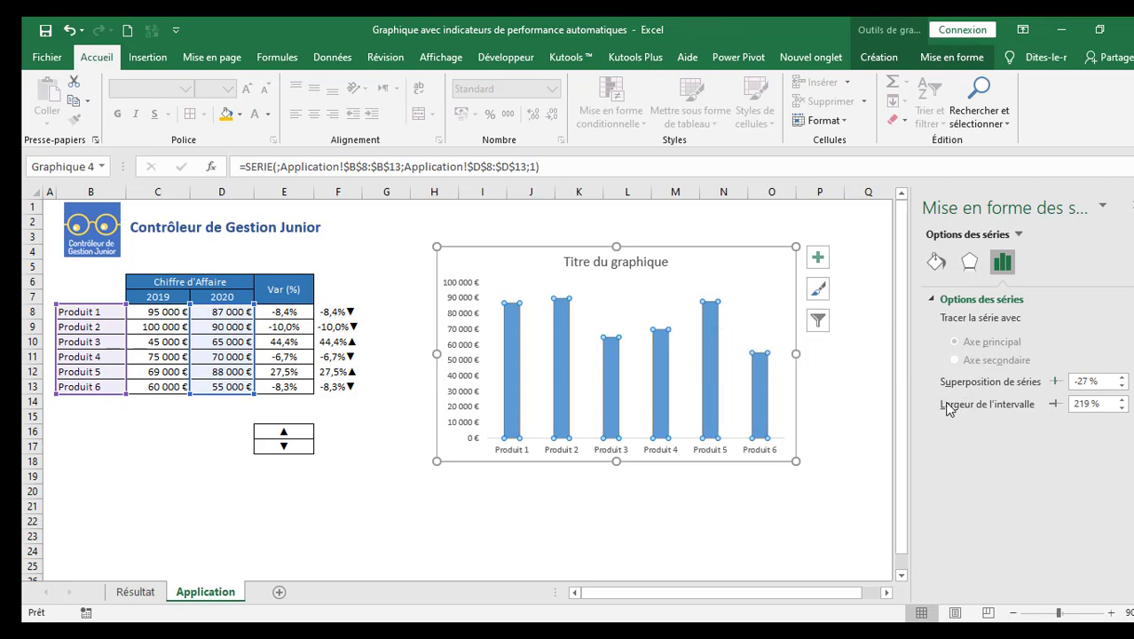
{"action": "left_click_drag", "start_coordinate": [1099, 404], "coordinate": [994, 398]}
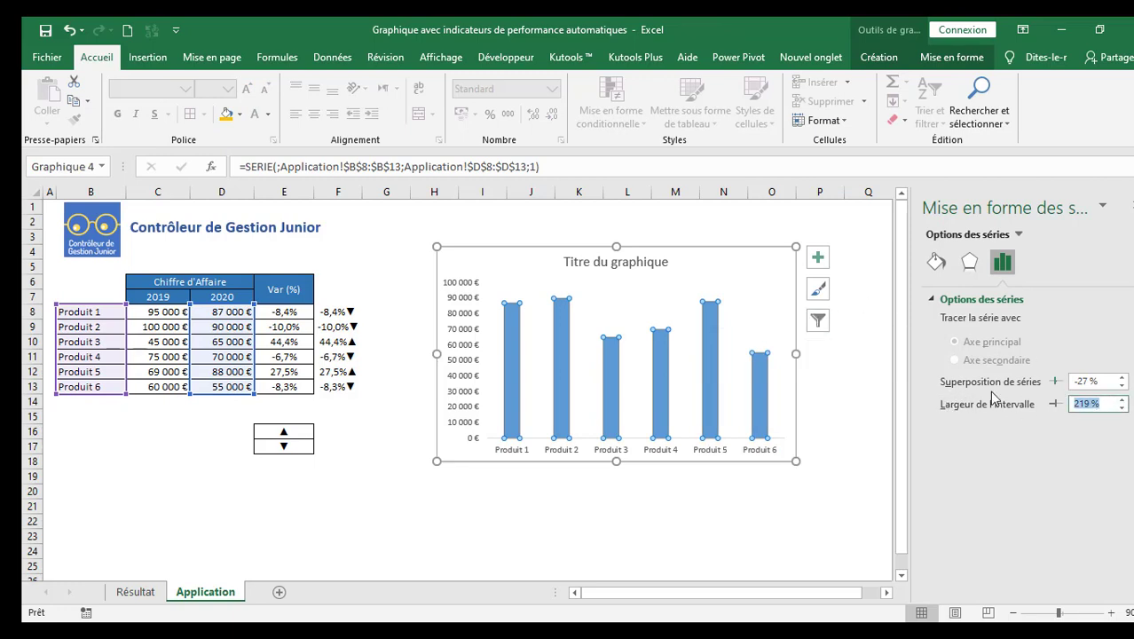
{"action": "type", "text": "100"}
{"action": "key", "text": "Return"}
{"action": "left_click", "coordinate": [831, 410]}
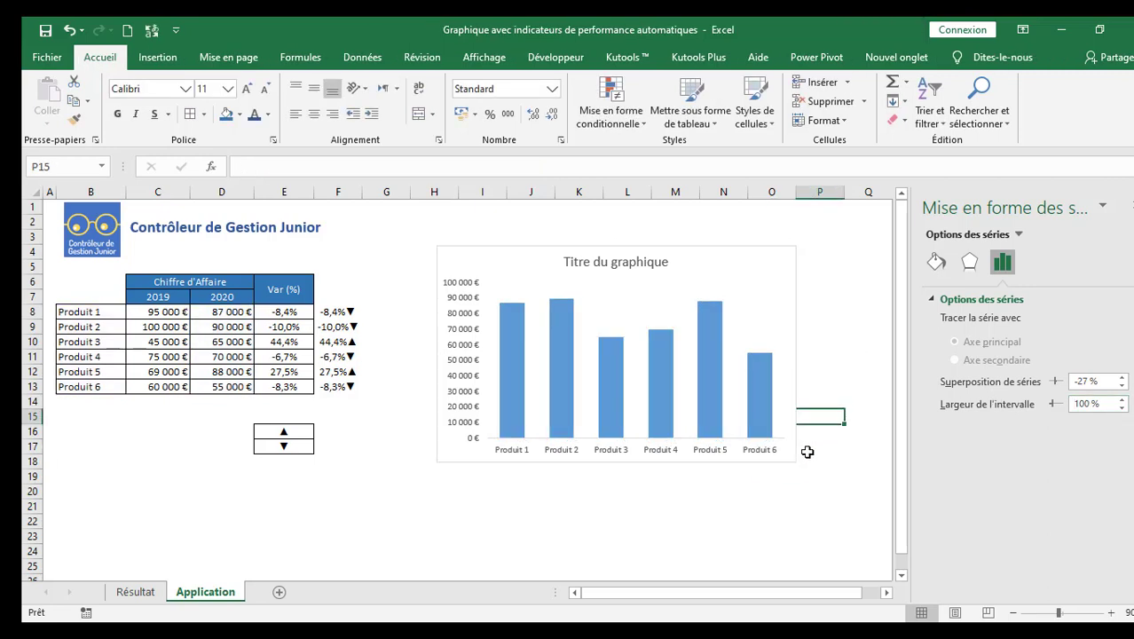
Enlarge the chart to about 15.11 cm wide by 9.07 cm high and fill its columns with golden yellow.
{"action": "left_click", "coordinate": [798, 462]}
{"action": "left_click_drag", "start_coordinate": [798, 463], "coordinate": [799, 495]}
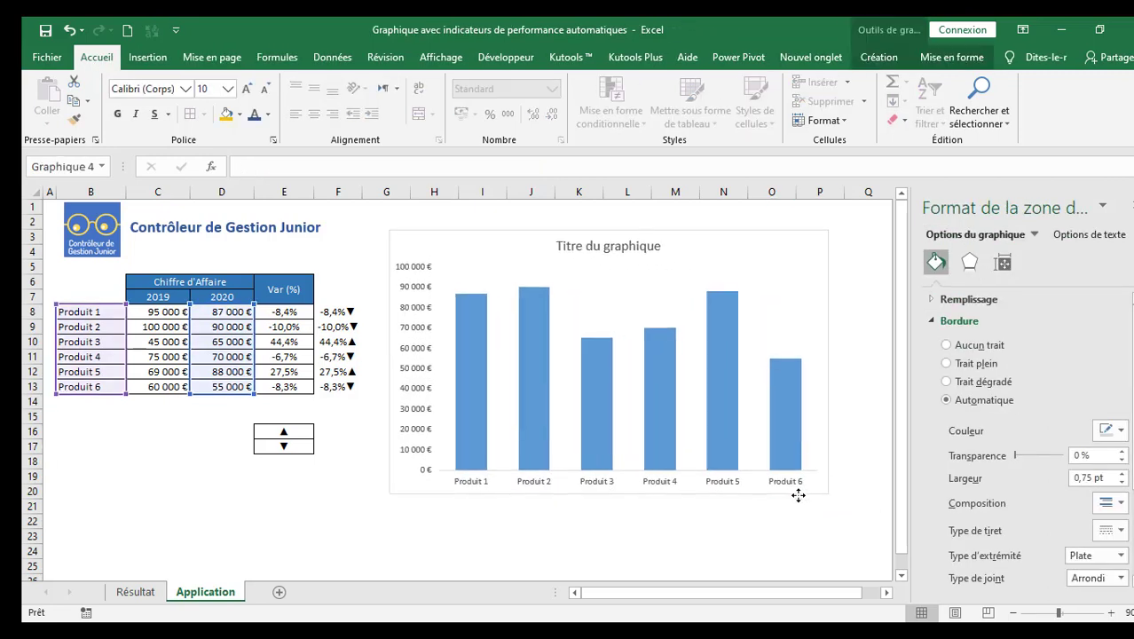
{"action": "left_click", "coordinate": [736, 354]}
{"action": "left_click", "coordinate": [952, 57]}
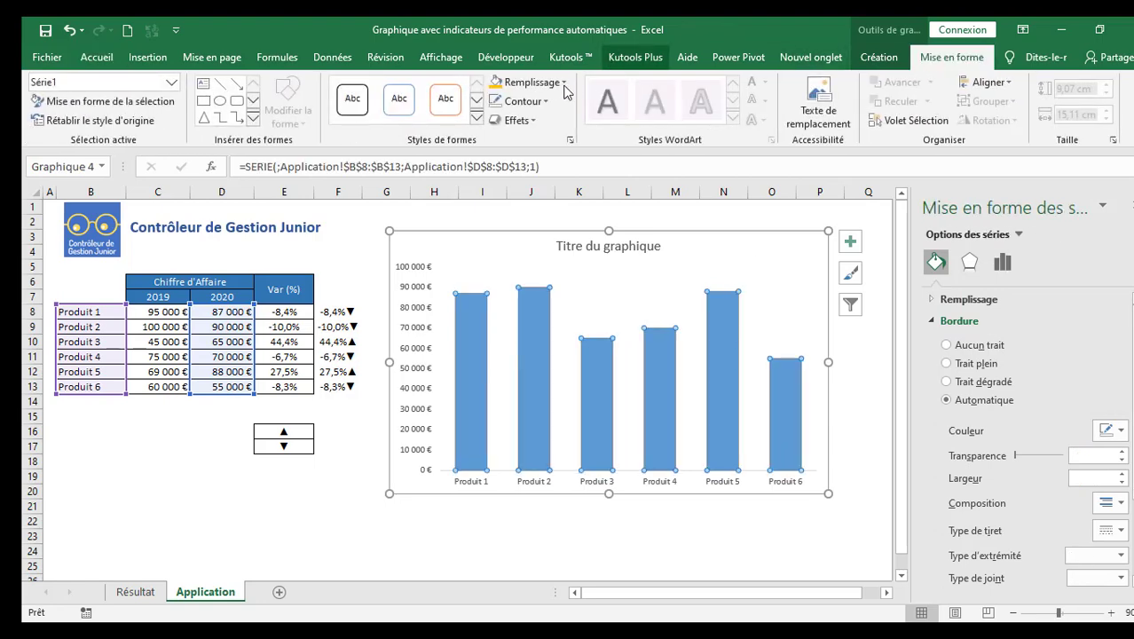
{"action": "left_click", "coordinate": [495, 83]}
{"action": "left_click", "coordinate": [659, 522]}
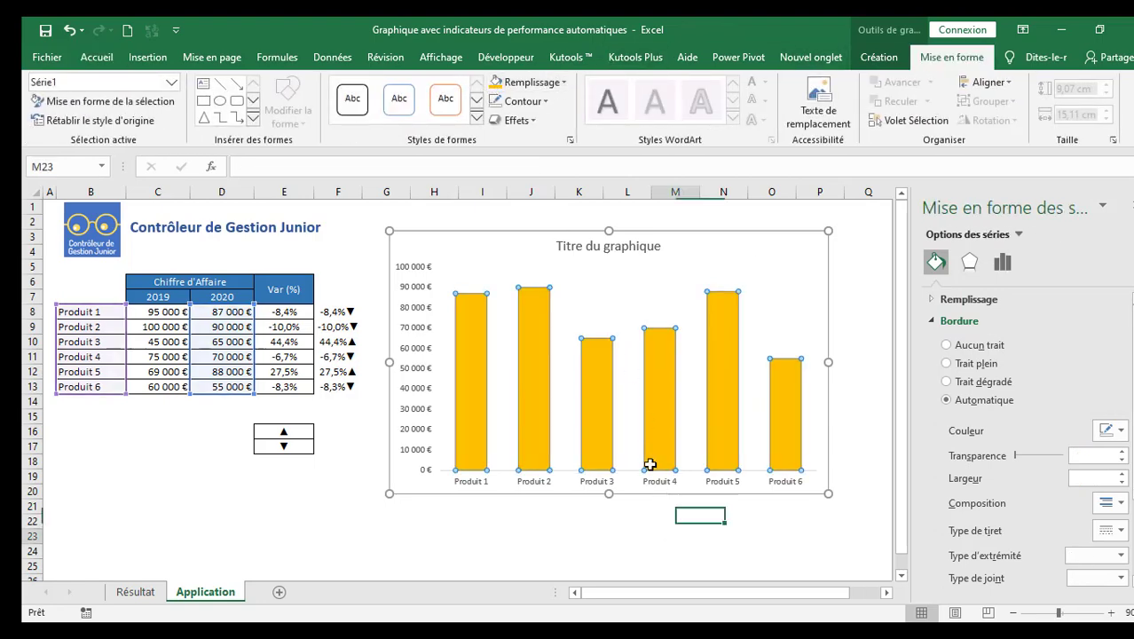
Replace the chart title with "Evolution CA 2019-2020".
{"action": "left_click", "coordinate": [566, 251]}
{"action": "left_click_drag", "start_coordinate": [559, 251], "coordinate": [661, 252]}
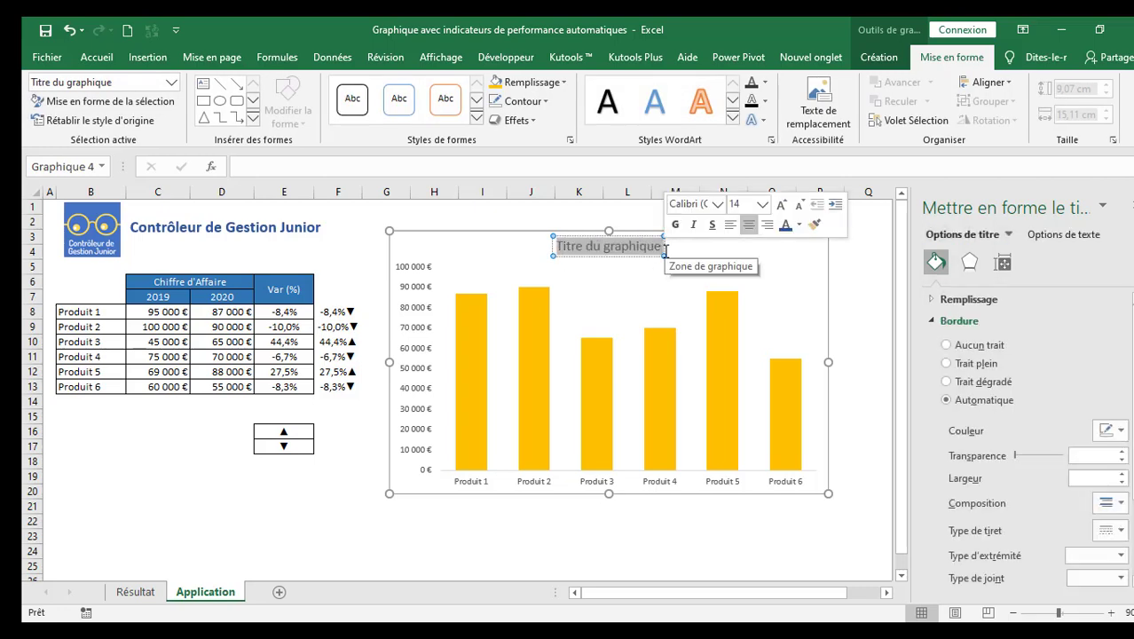
{"action": "type", "text": "Evolution"}
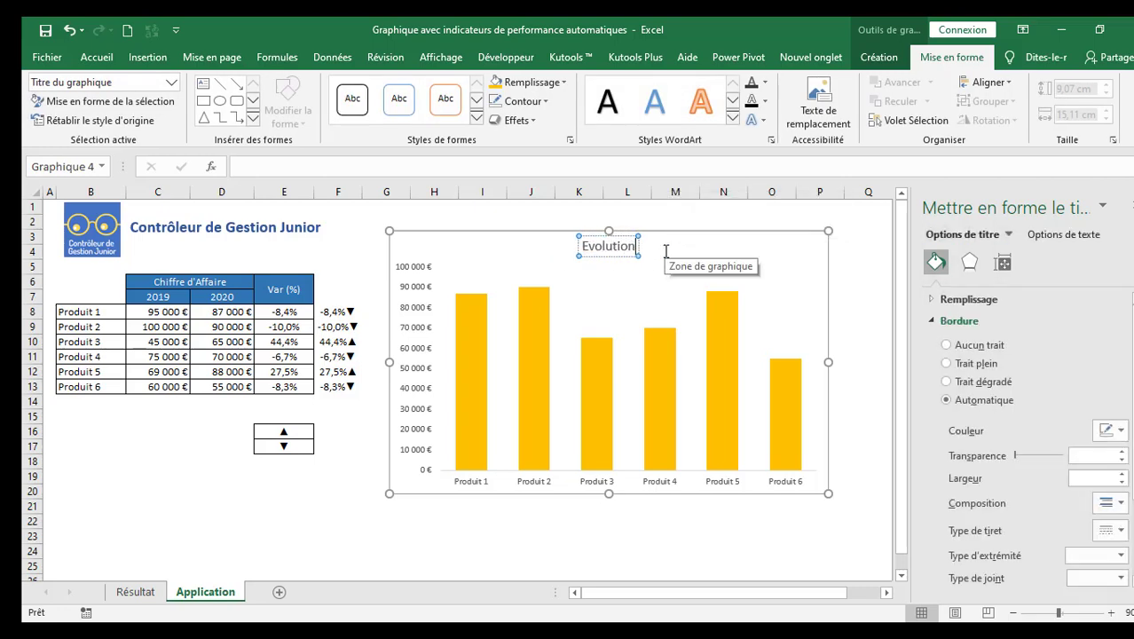
{"action": "type", "text": " CA 2019-2020"}
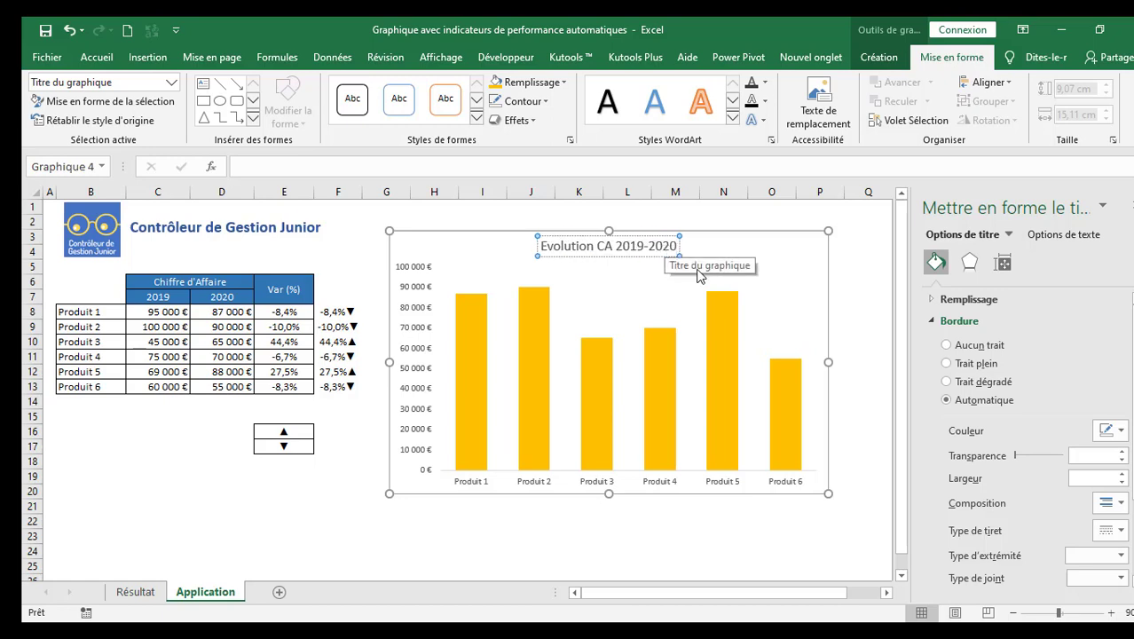
{"action": "left_click", "coordinate": [856, 295]}
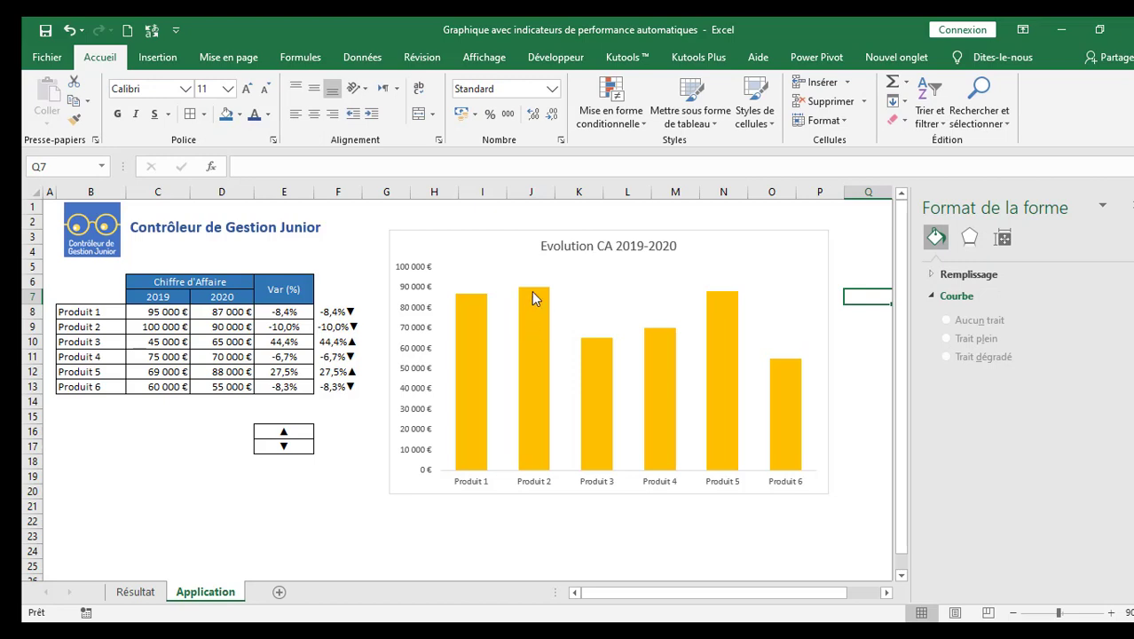
Add data labels showing the 2020 revenue values to the chart's column series.
{"action": "left_click", "coordinate": [478, 333]}
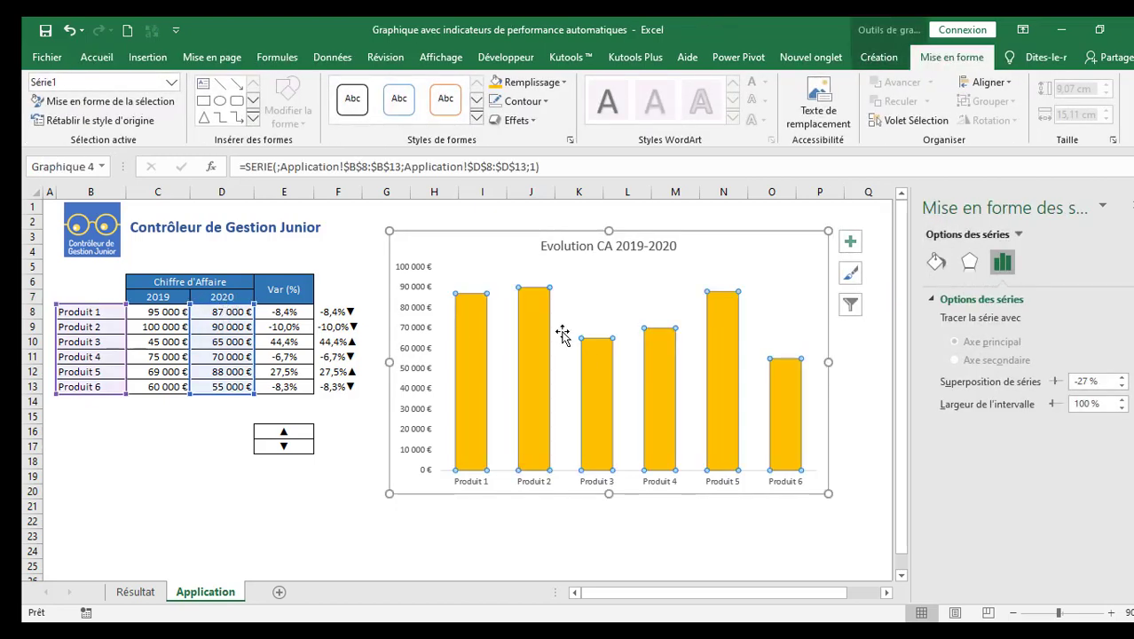
{"action": "right_click", "coordinate": [468, 304]}
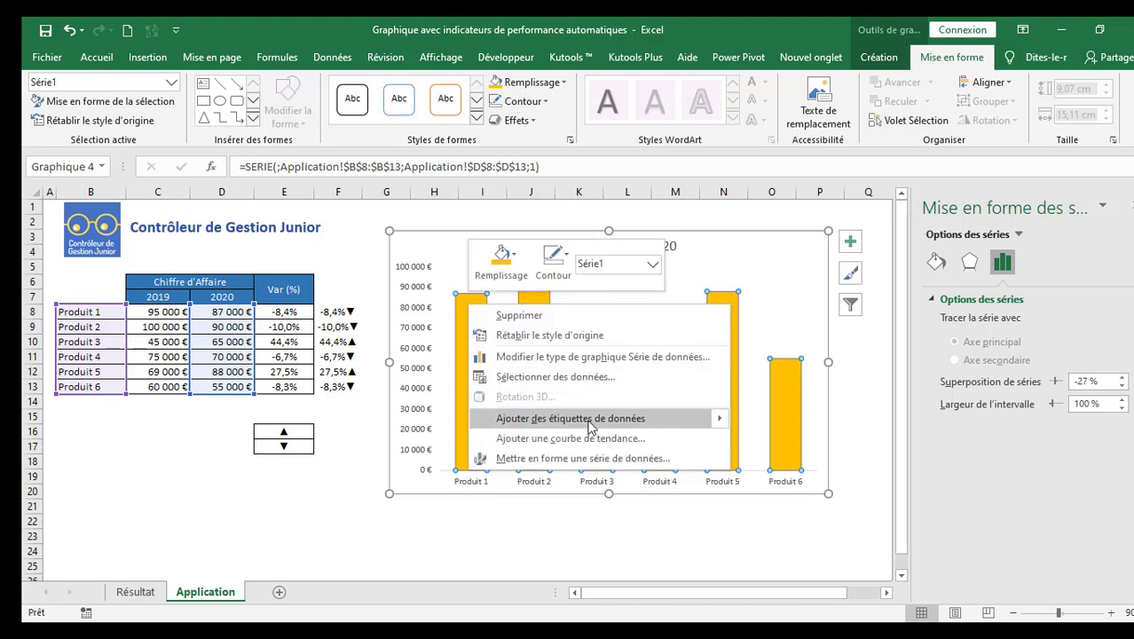
{"action": "left_click", "coordinate": [700, 418]}
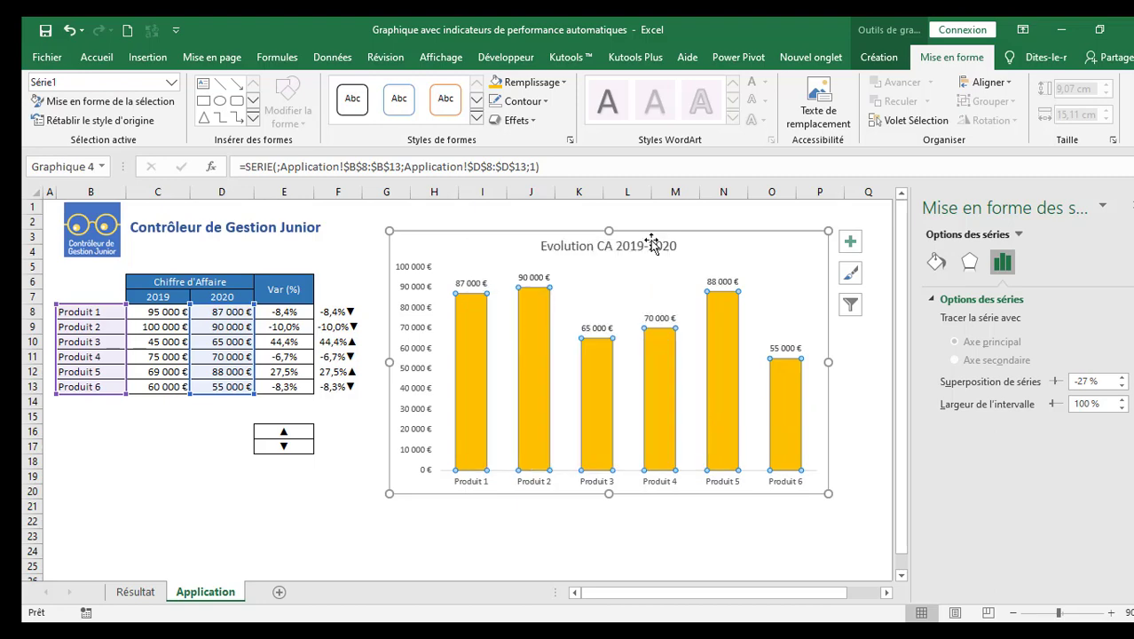
{"action": "left_click", "coordinate": [480, 292]}
{"action": "left_click", "coordinate": [626, 521]}
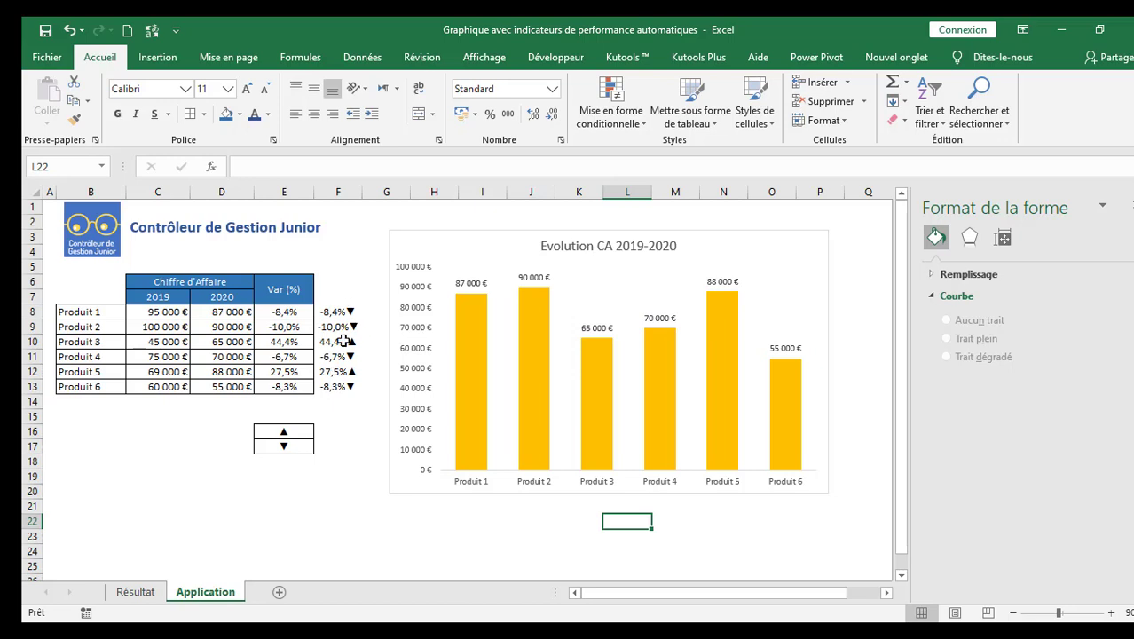
{"action": "left_click", "coordinate": [471, 282]}
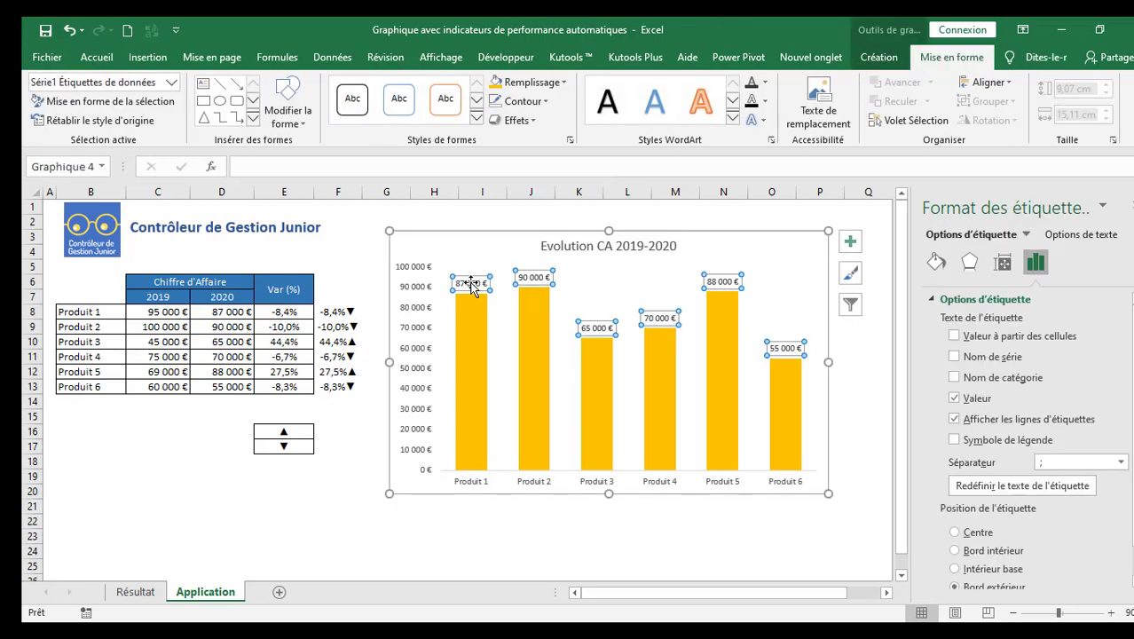
{"action": "right_click", "coordinate": [470, 282]}
{"action": "mouse_move", "coordinate": [563, 431]}
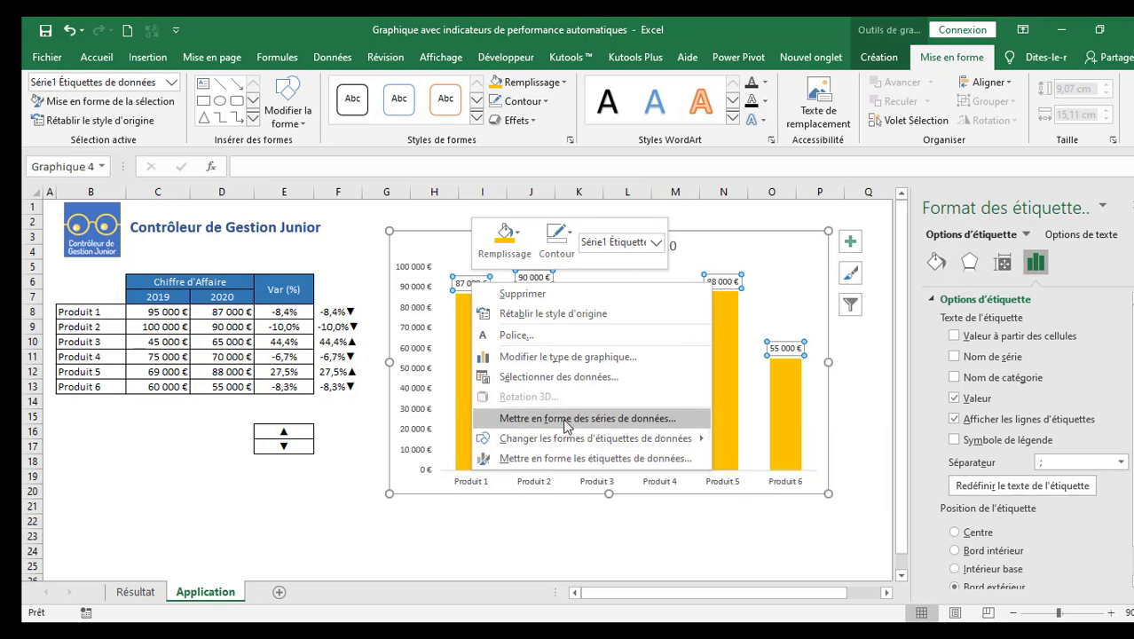
{"action": "left_click", "coordinate": [593, 418]}
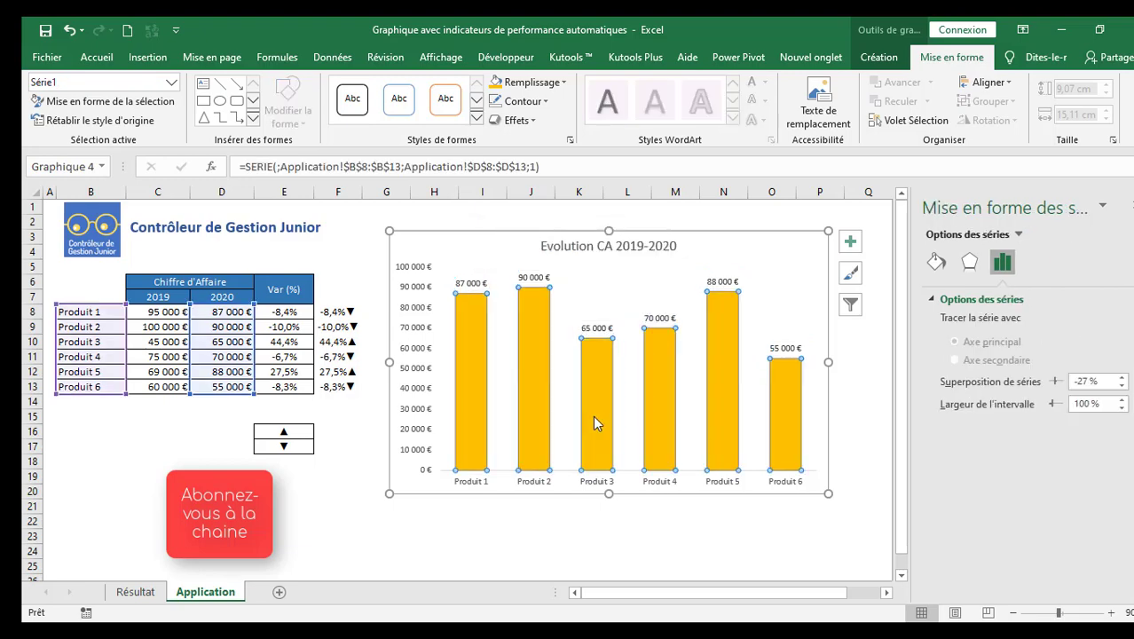
{"action": "left_click", "coordinate": [701, 528]}
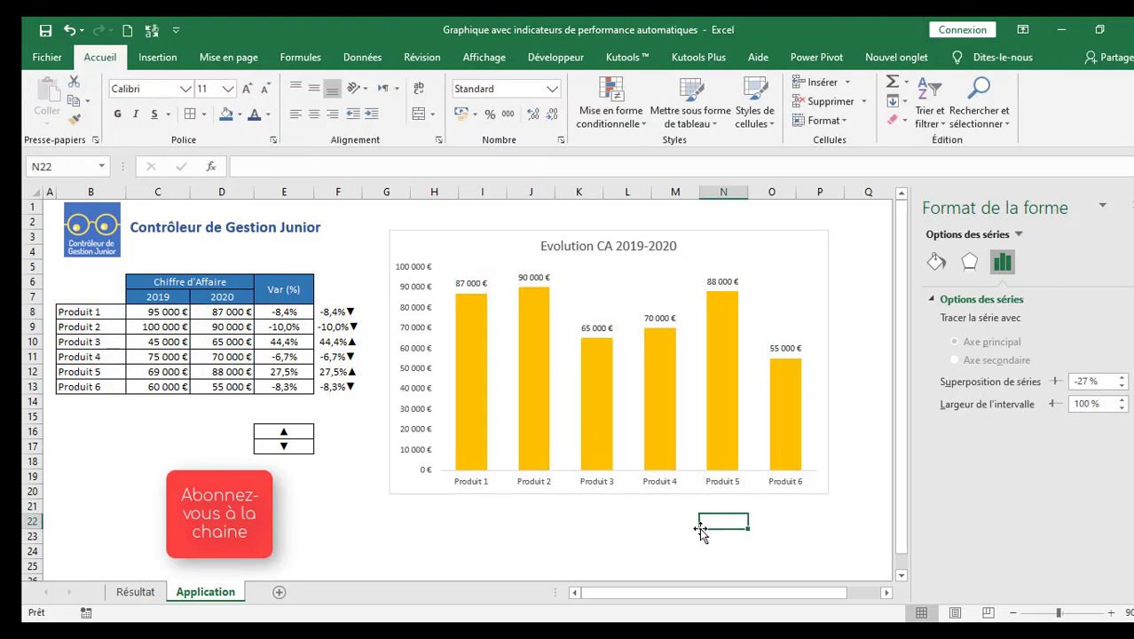
{"action": "left_click", "coordinate": [470, 281]}
{"action": "key", "text": "Delete"}
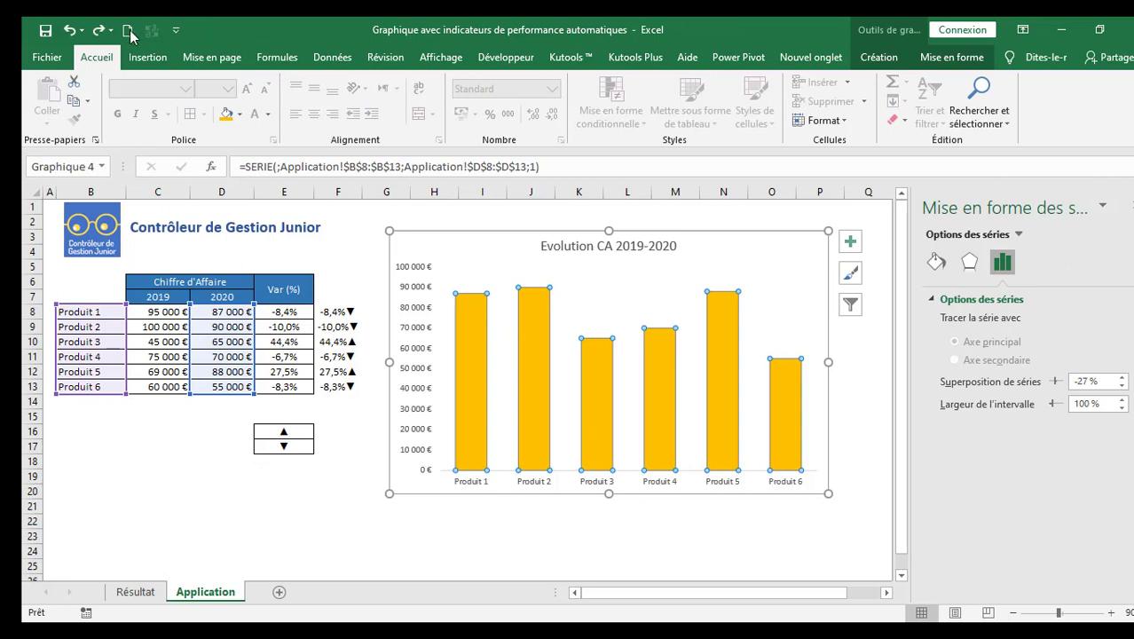
{"action": "left_click", "coordinate": [98, 29]}
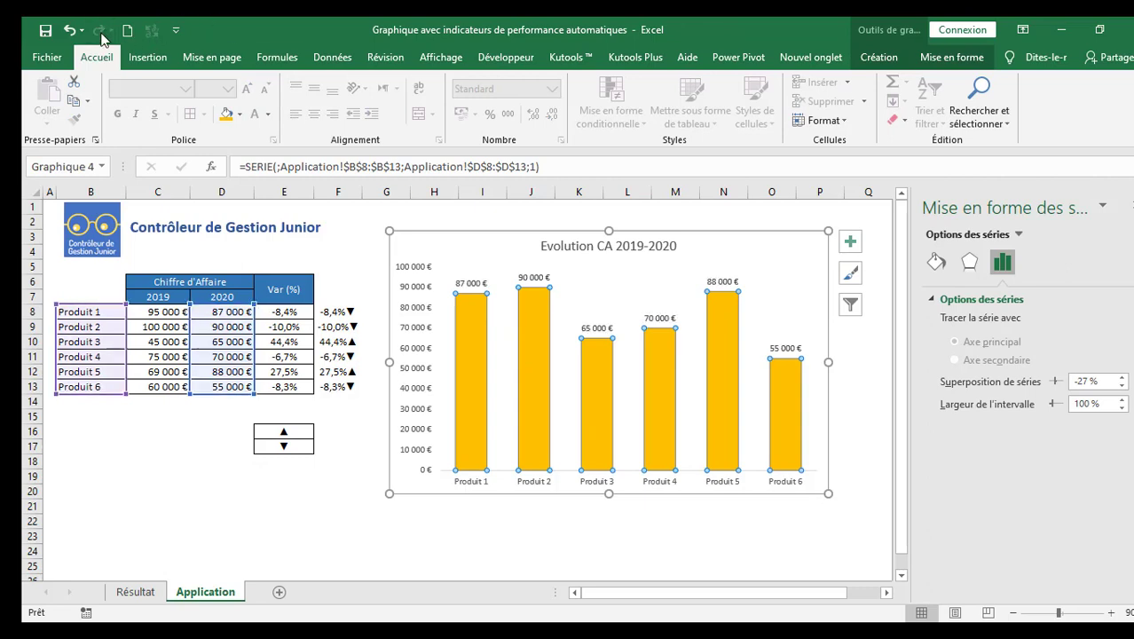
Add the percentage variations with triangles from cells F8:F13 to the data labels using the values-from-cells option (Valeur à partir des cellules).
{"action": "left_click", "coordinate": [537, 273]}
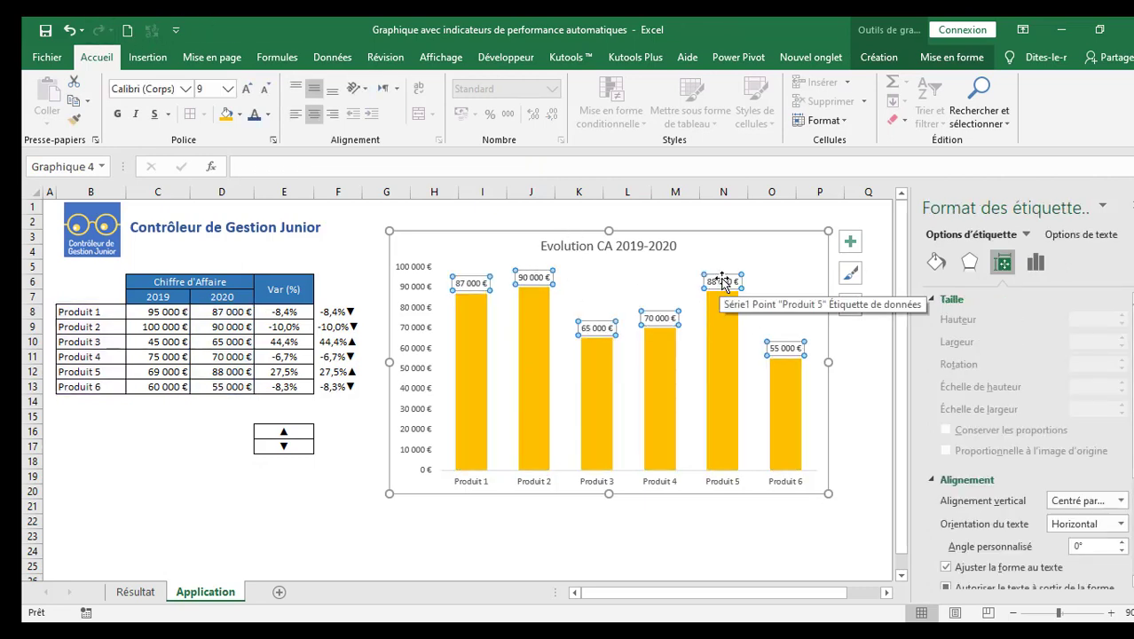
{"action": "right_click", "coordinate": [722, 284]}
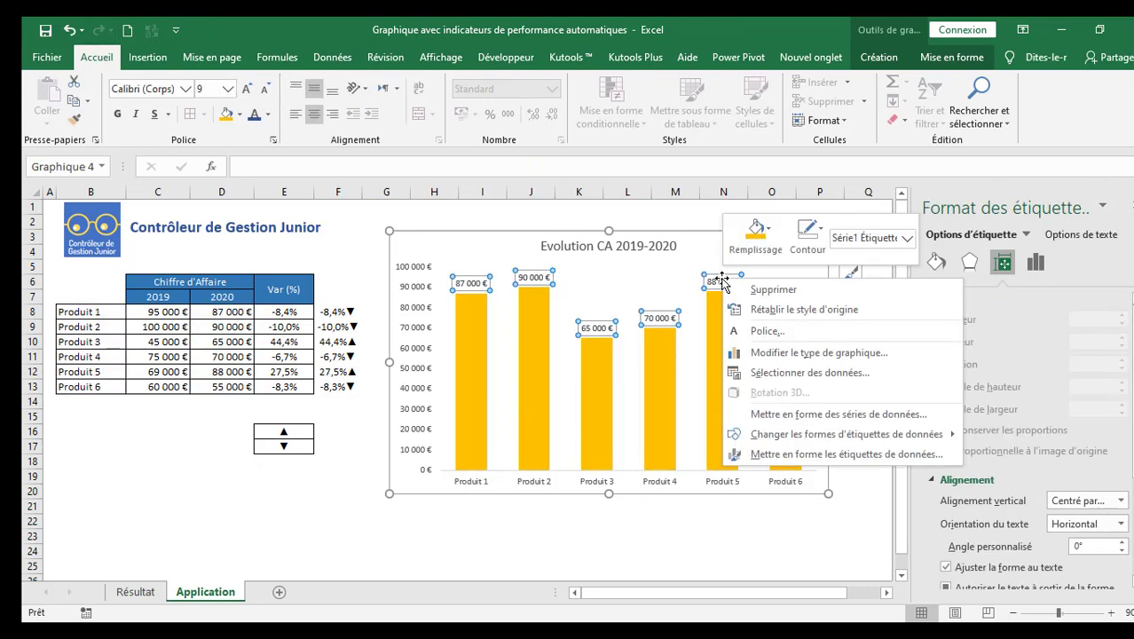
{"action": "left_click", "coordinate": [848, 455]}
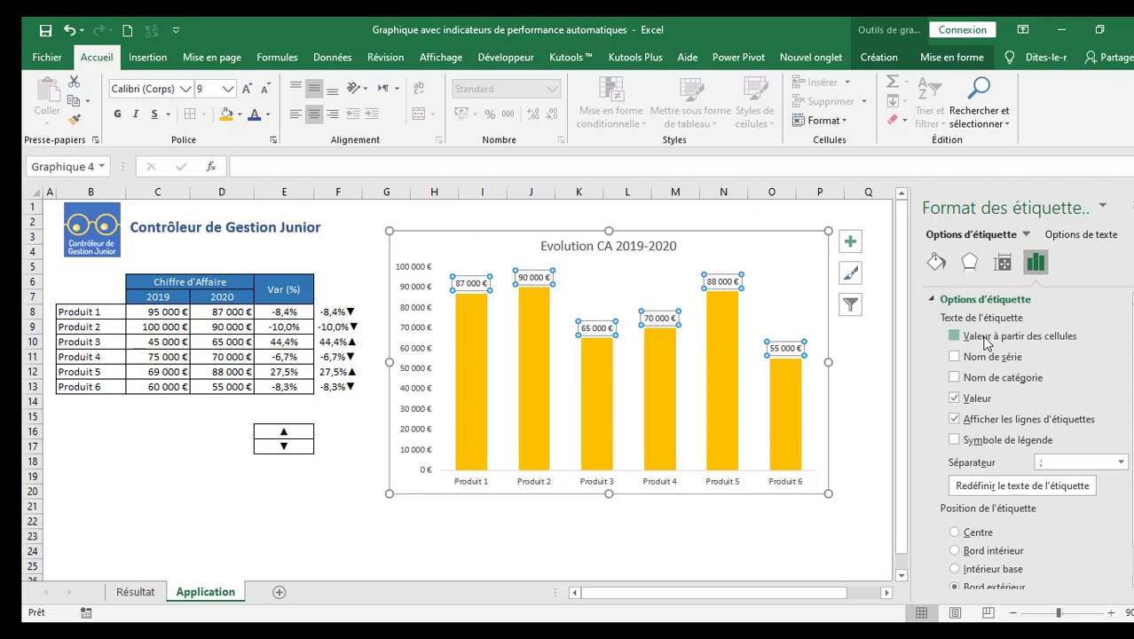
{"action": "left_click", "coordinate": [954, 336]}
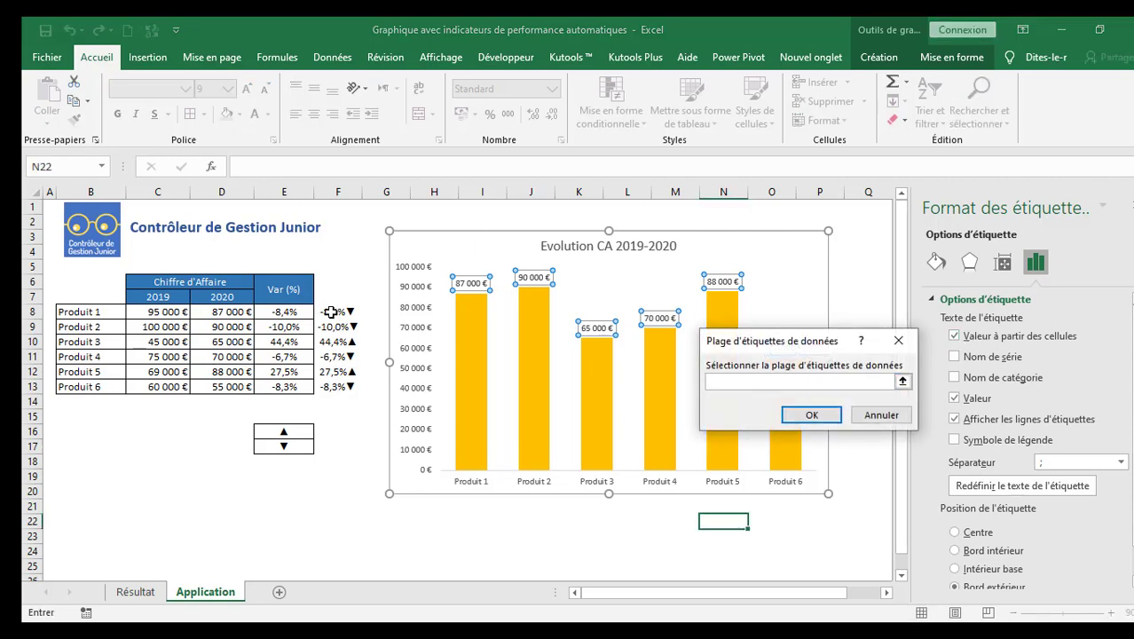
{"action": "left_click_drag", "start_coordinate": [335, 314], "coordinate": [341, 388]}
{"action": "left_click", "coordinate": [811, 417]}
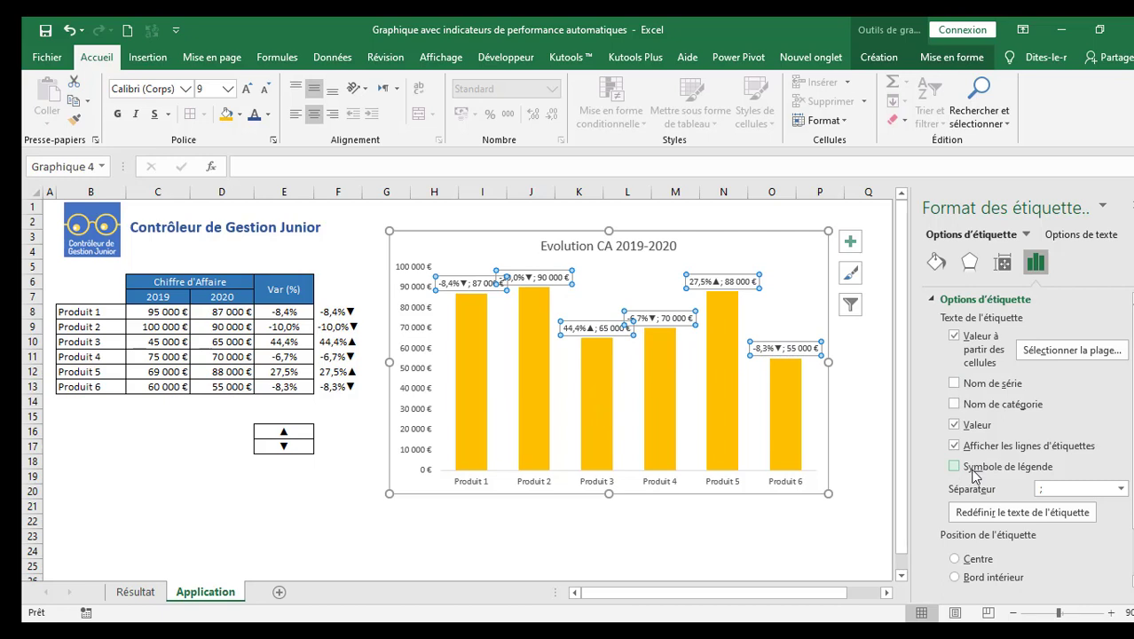
Set the data labels' separator to a new line (Nouvelle ligne) and select the chart area.
{"action": "left_click", "coordinate": [1121, 489]}
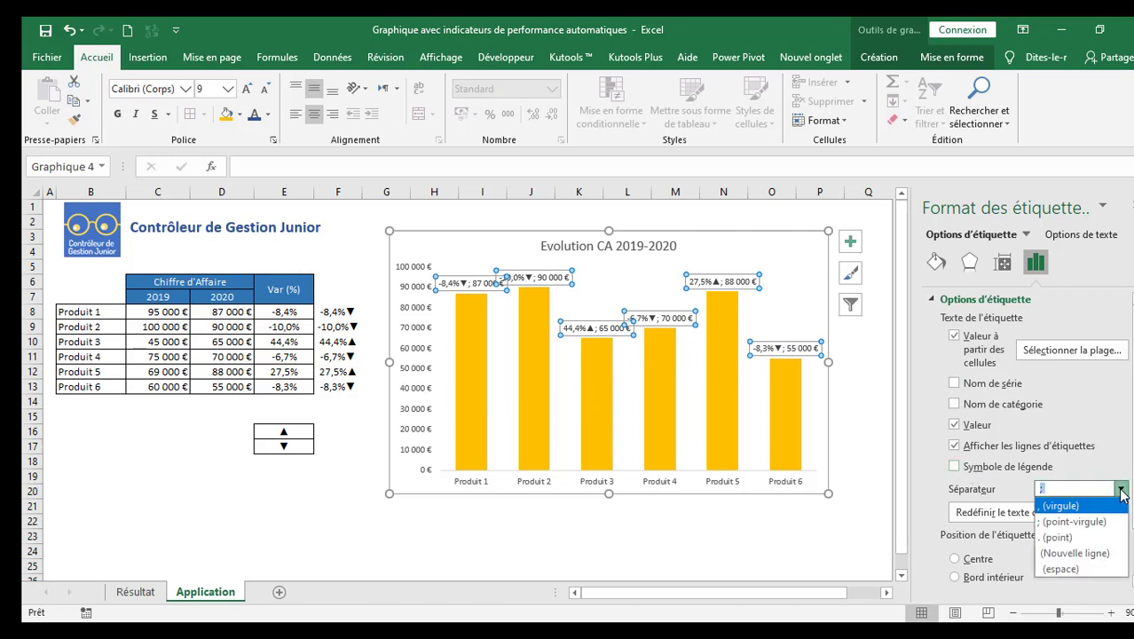
{"action": "left_click", "coordinate": [1076, 553]}
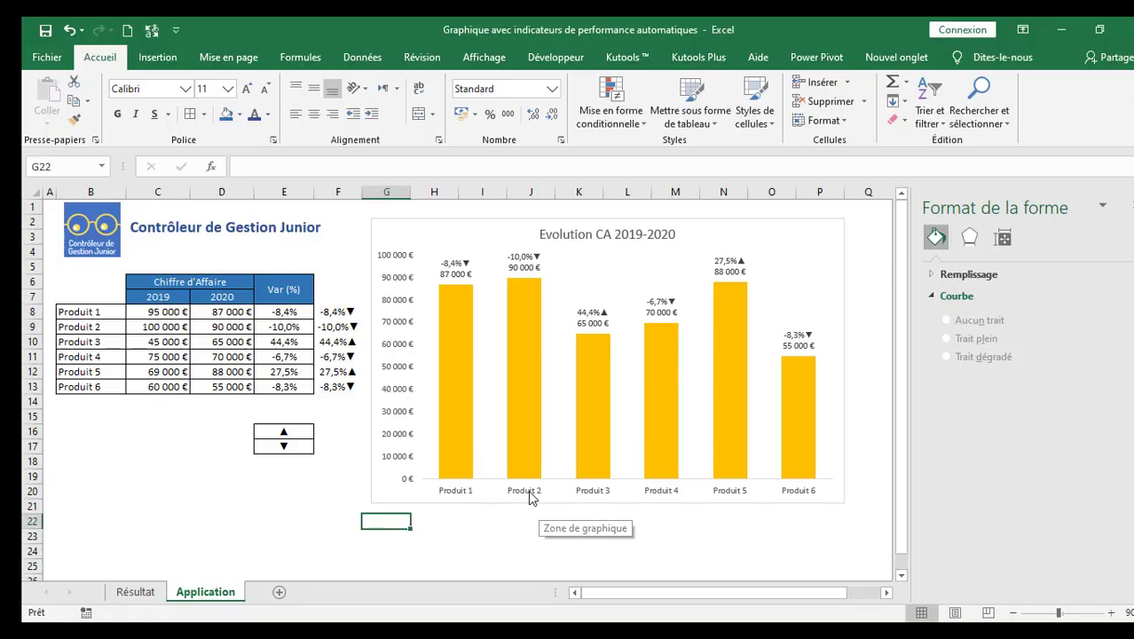
{"action": "left_click", "coordinate": [376, 233]}
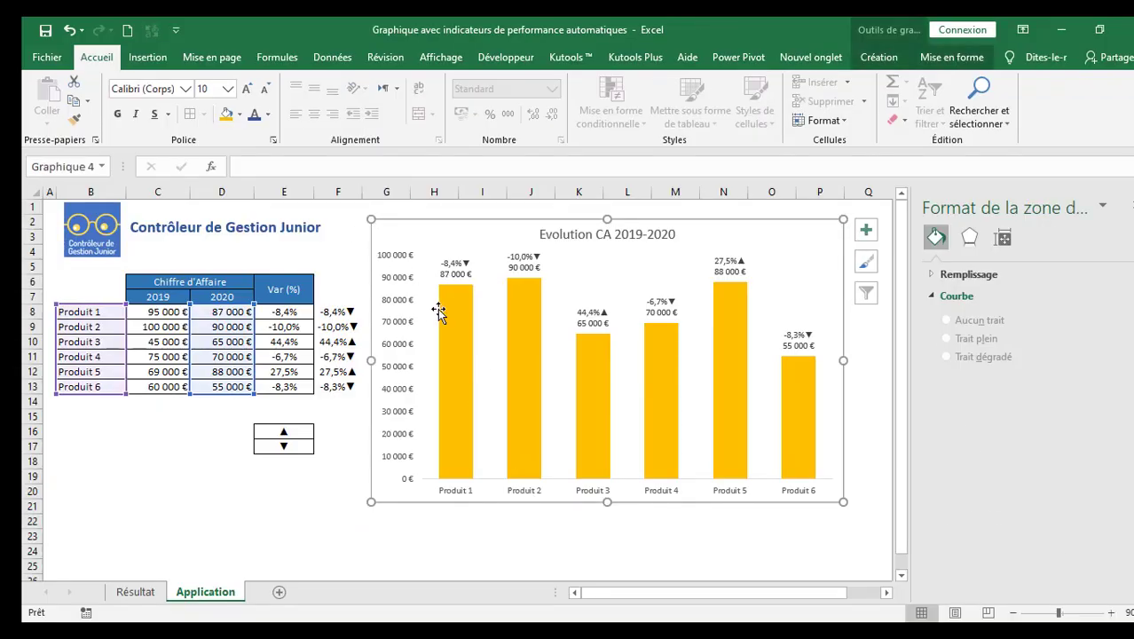